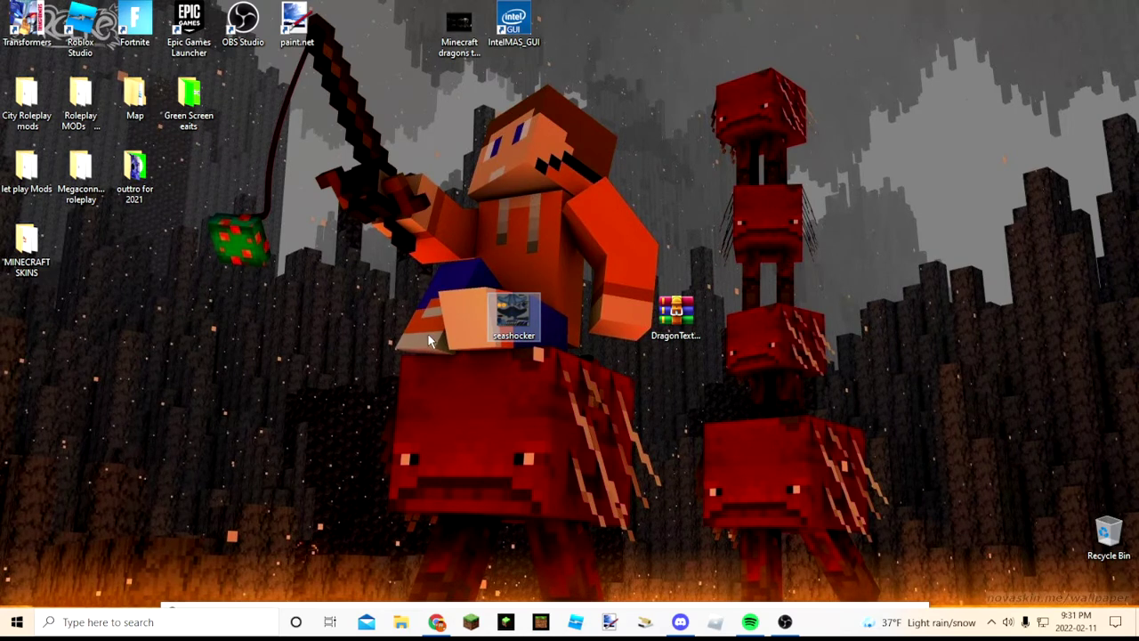
click(616, 329)
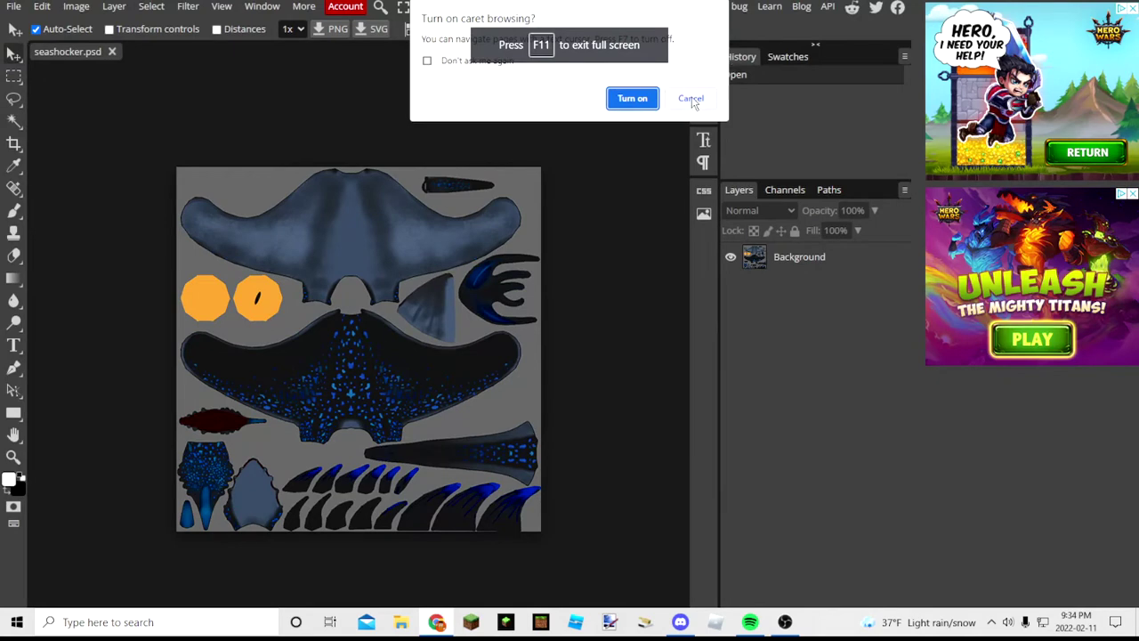
click(688, 97)
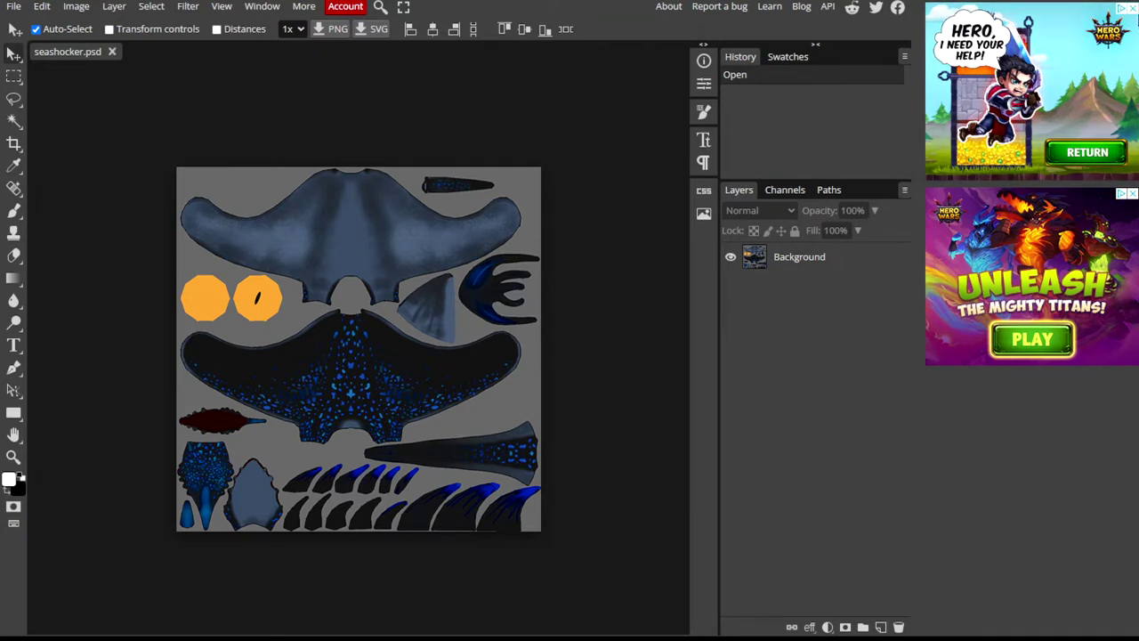
click(1131, 194)
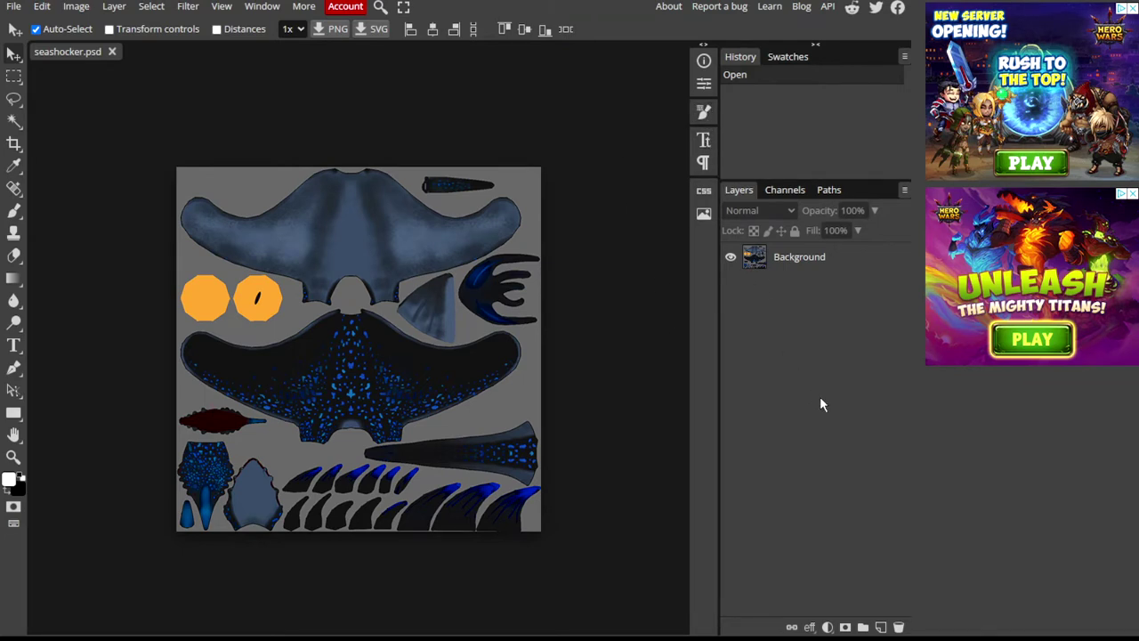
key(F7)
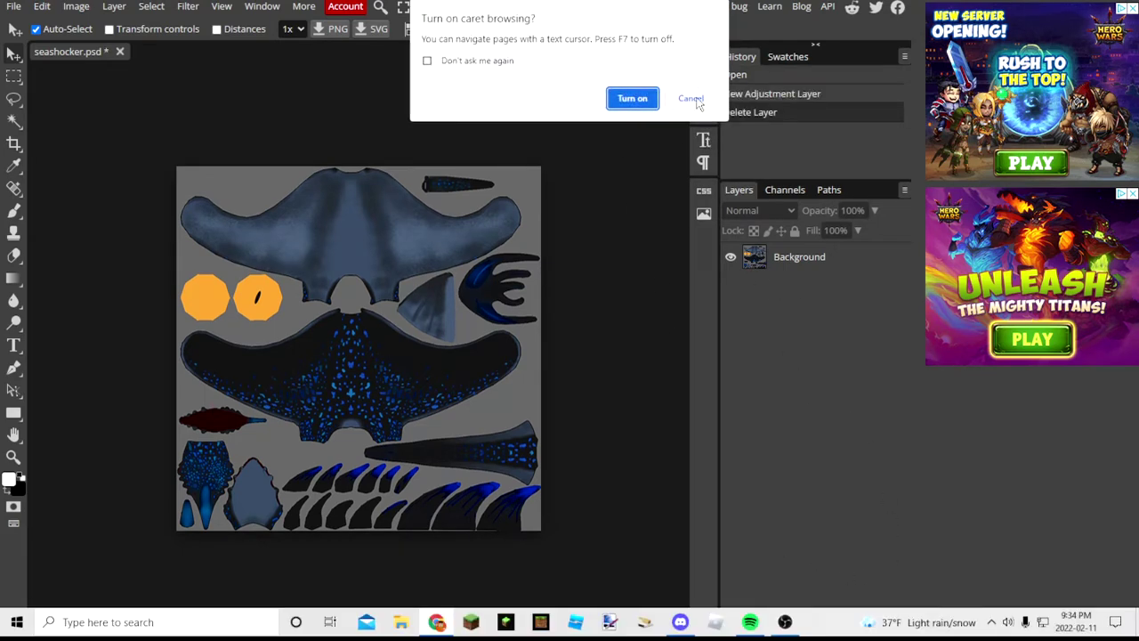
key(Escape)
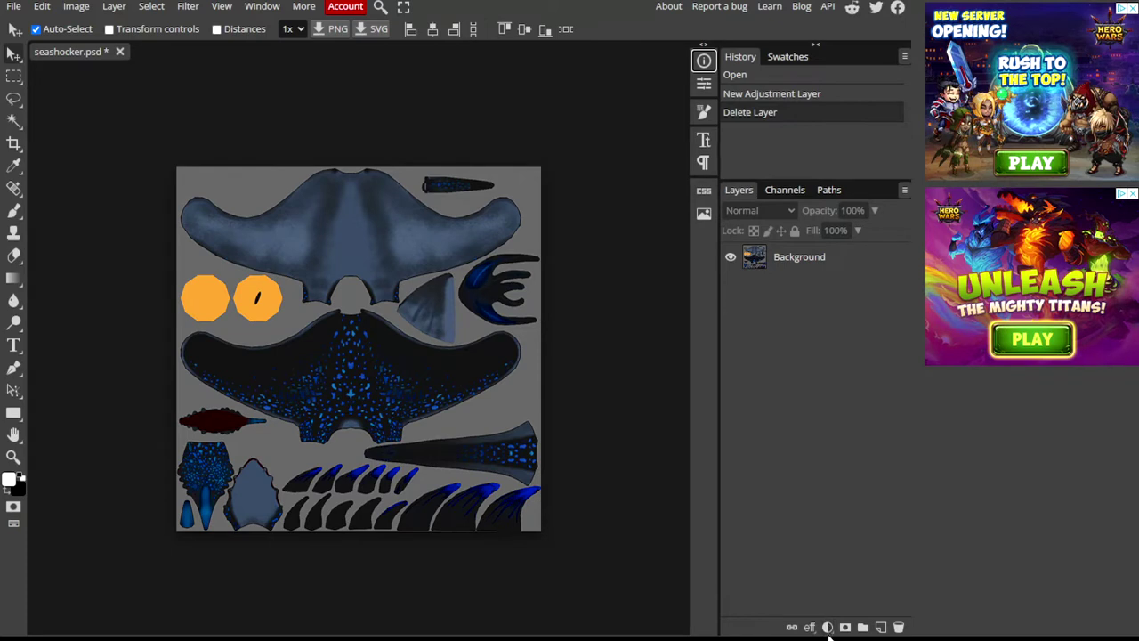
- Try a Replace Color adjustment layer with a hue of -42 on the seashocker texture, and delete that layer
click(827, 627)
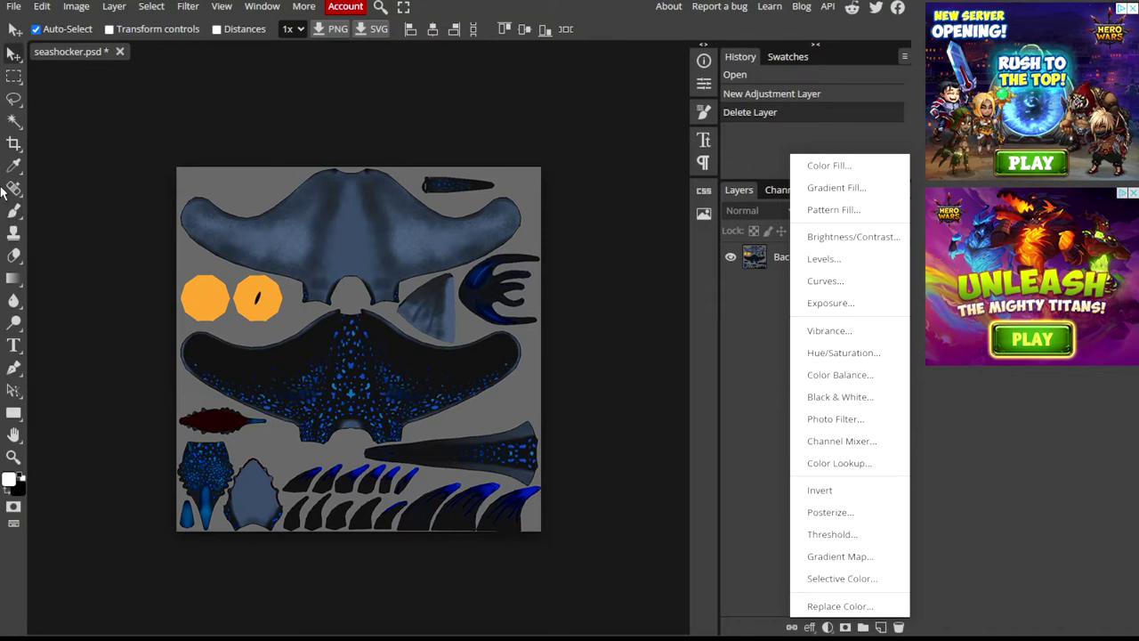
click(862, 612)
mouse_move(564, 221)
mouse_down()
mouse_move(541, 223)
mouse_move(553, 227)
mouse_up()
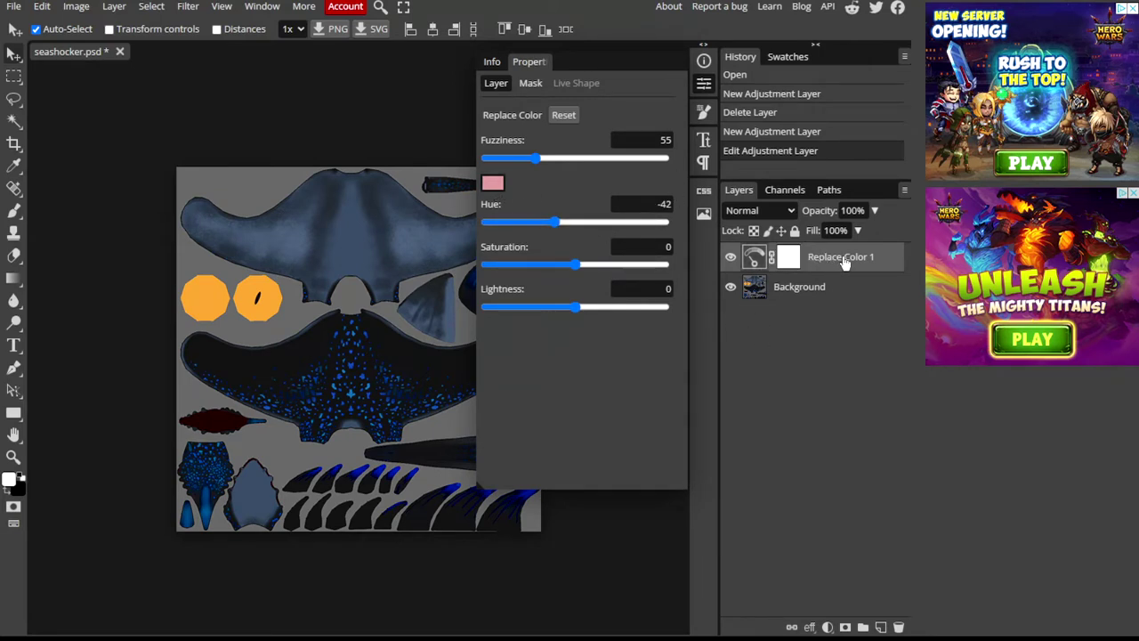
key(Delete)
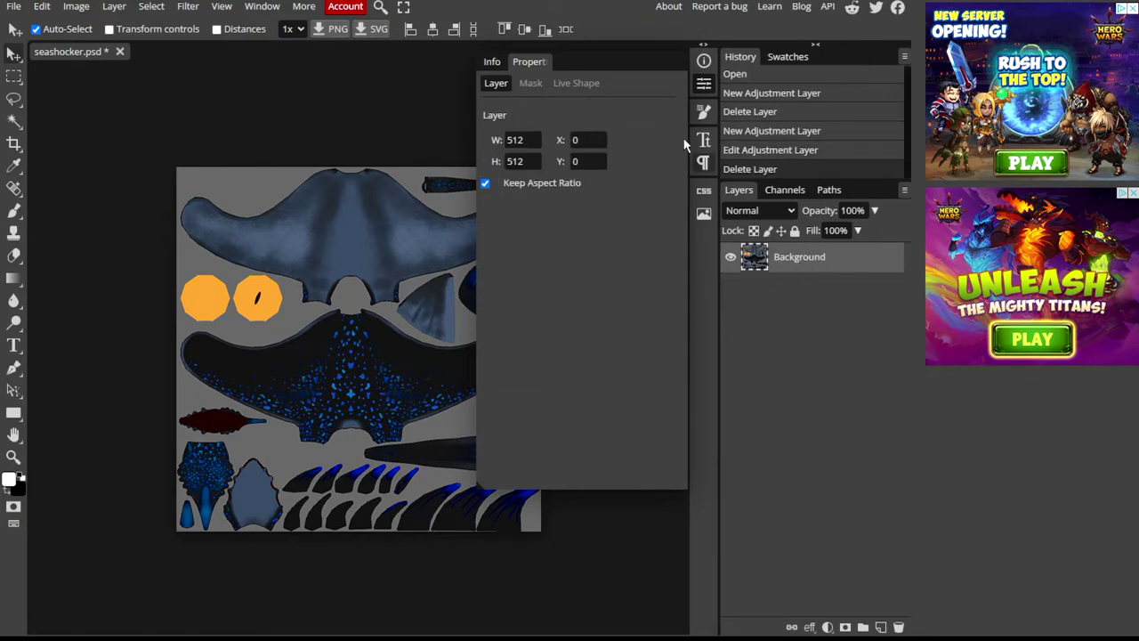
click(703, 111)
click(703, 111)
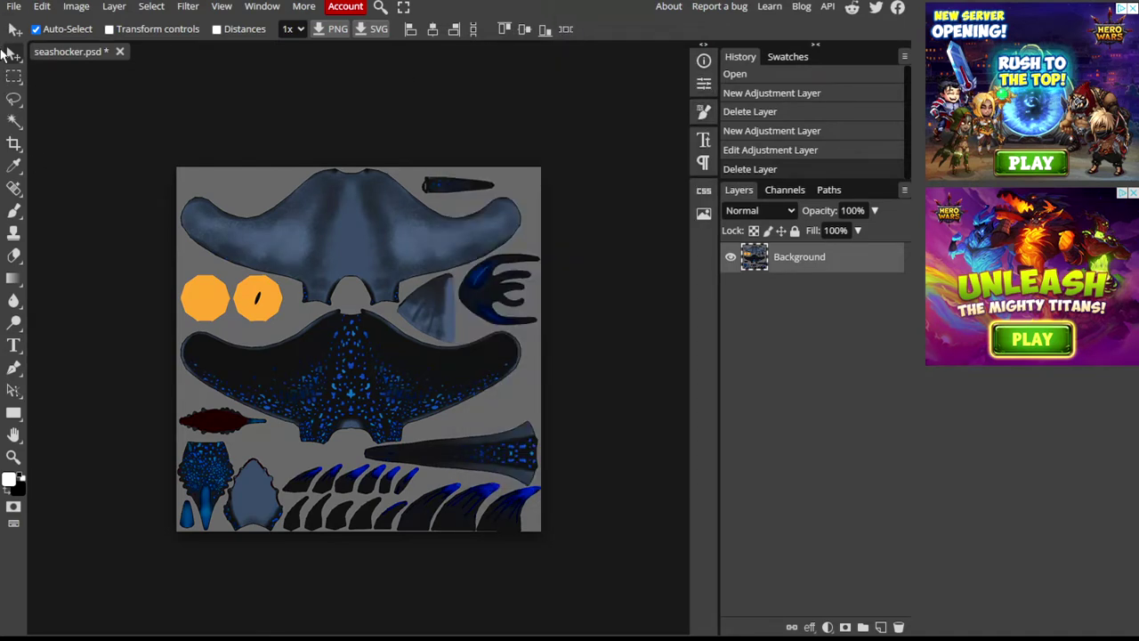
click(13, 121)
click(11, 277)
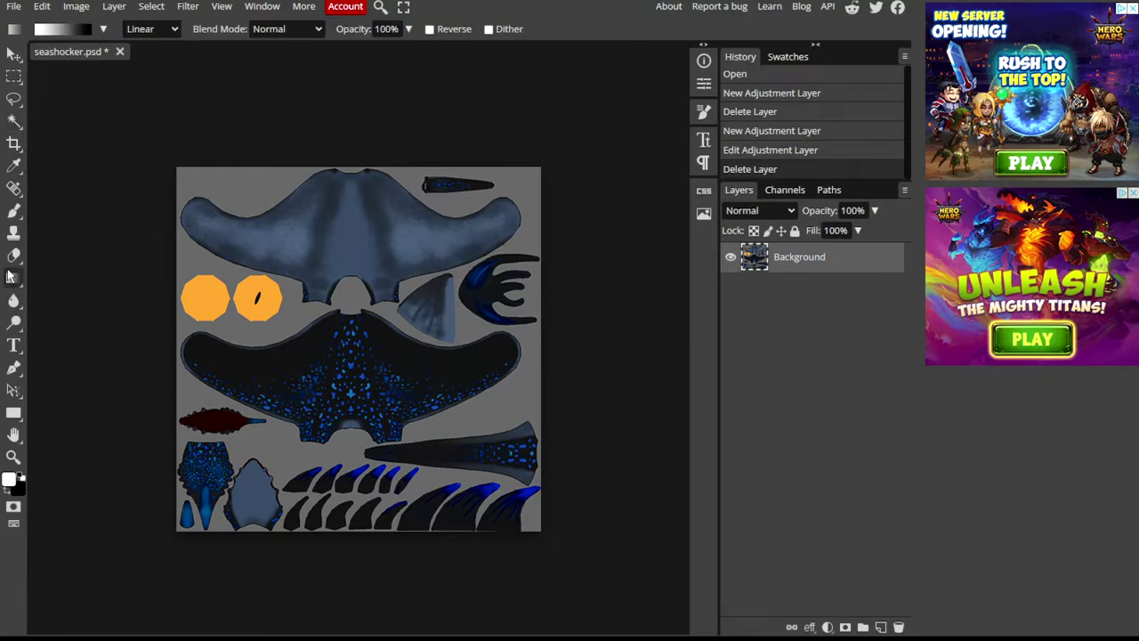
click(83, 29)
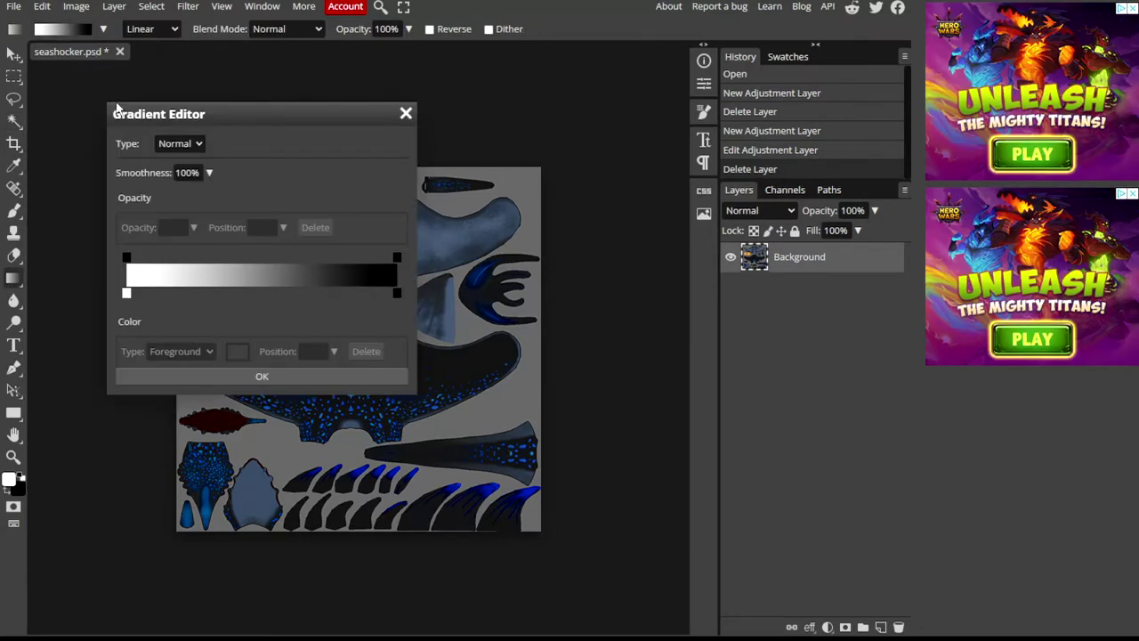
click(405, 115)
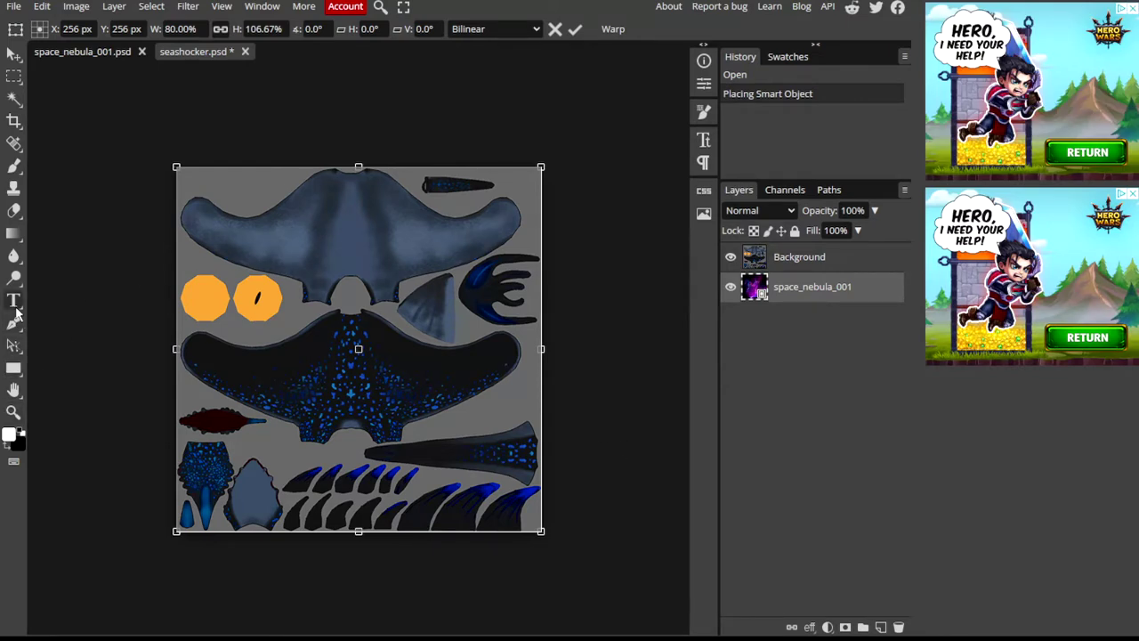
- Rasterize the space_nebula_001 smart object and brush over the dragon's wing area with the Eraser tool
click(13, 211)
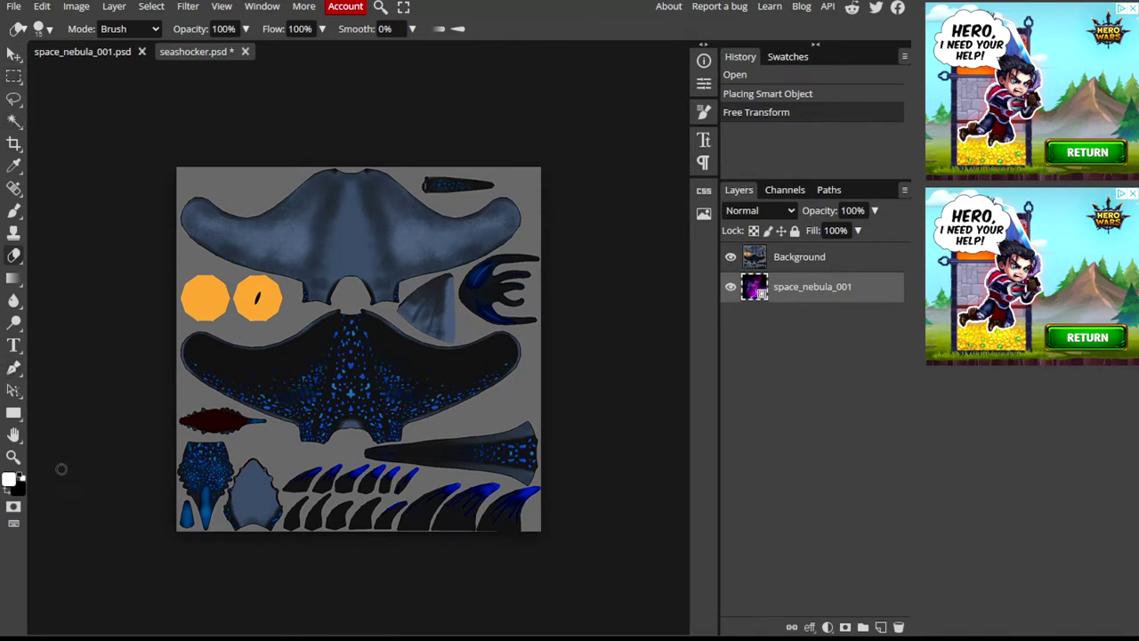
right_click(13, 258)
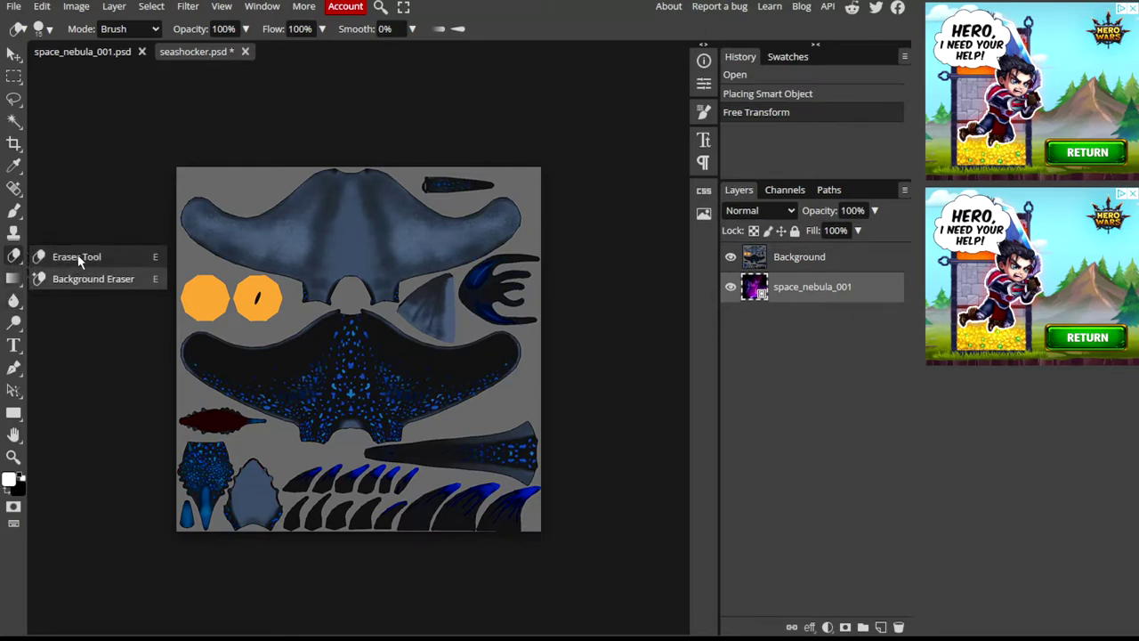
click(388, 370)
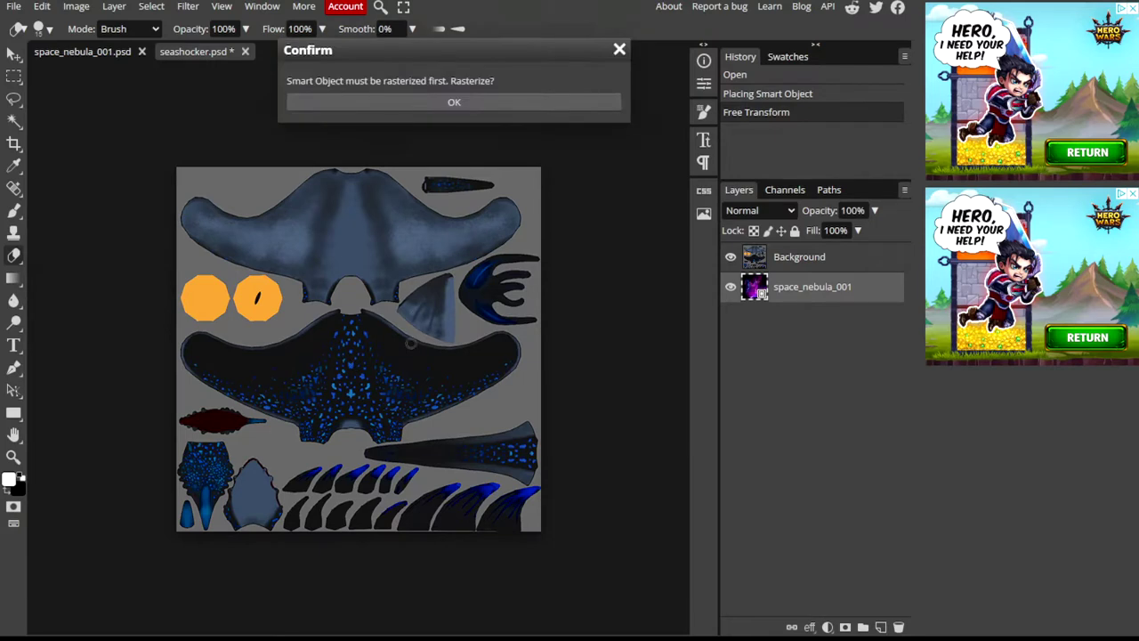
click(449, 101)
mouse_move(431, 140)
mouse_down()
mouse_move(350, 234)
mouse_move(387, 251)
mouse_up()
drag(358, 322, 354, 397)
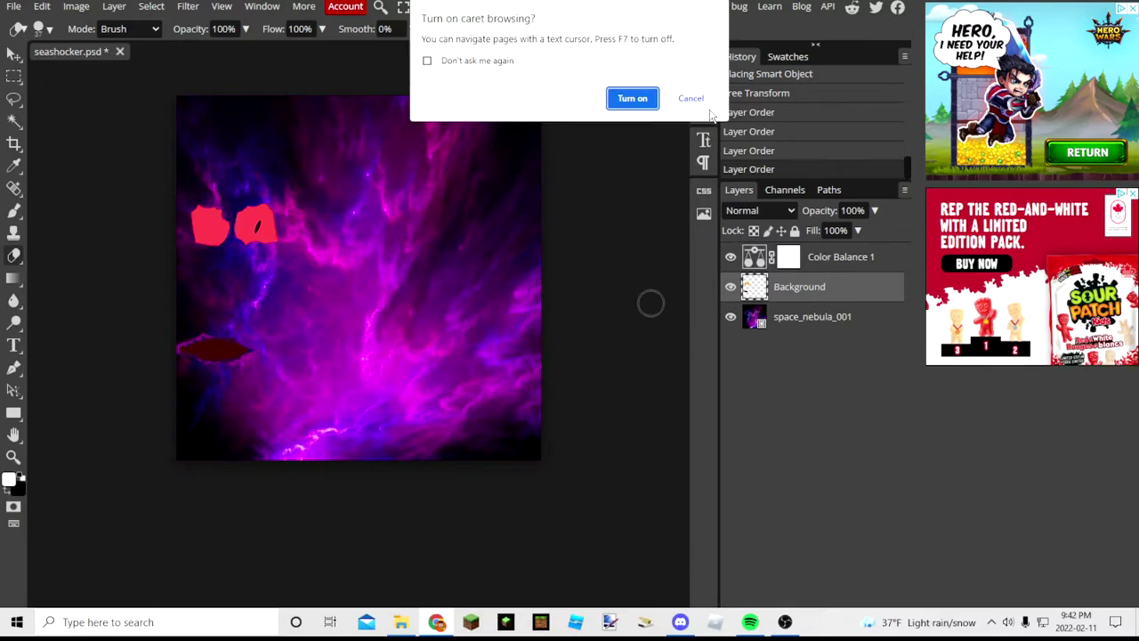
click(696, 100)
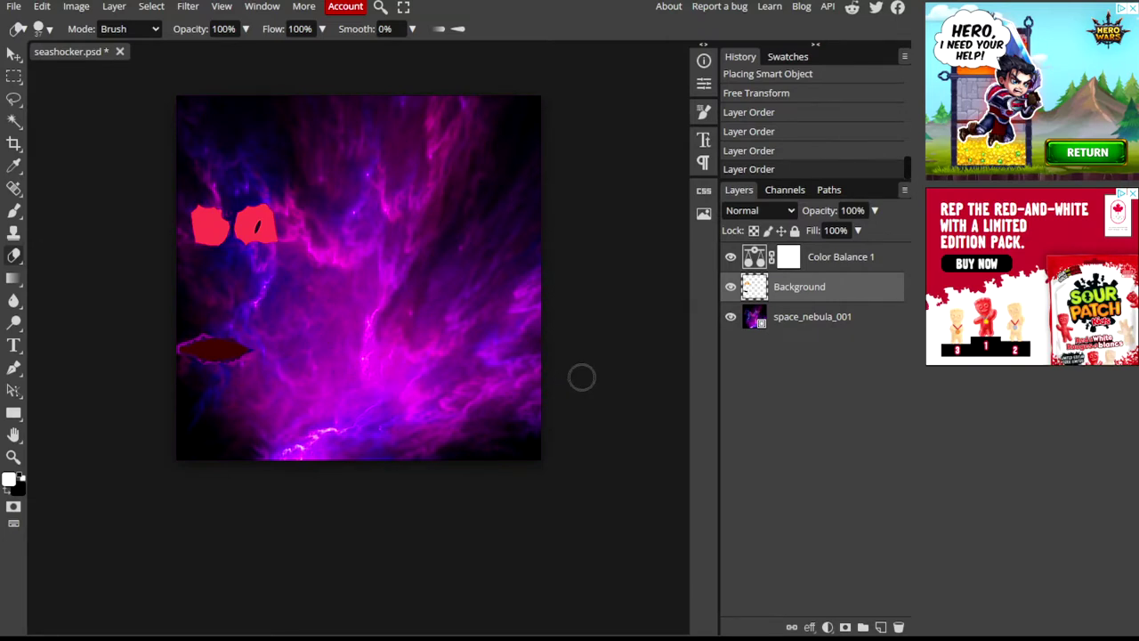
click(826, 626)
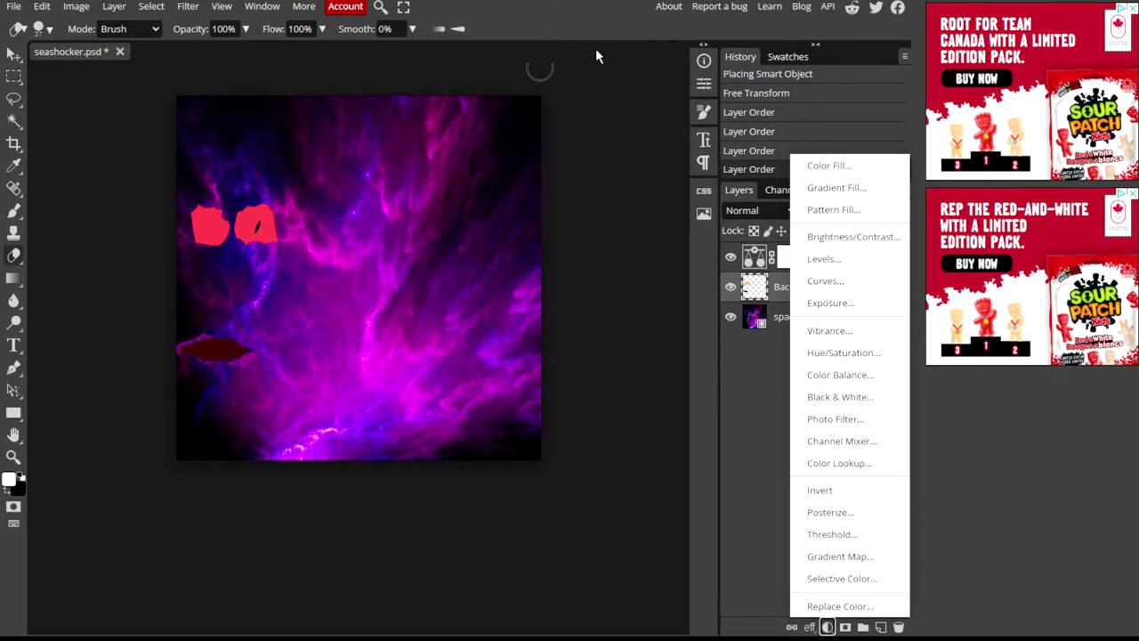
mouse_move(569, 9)
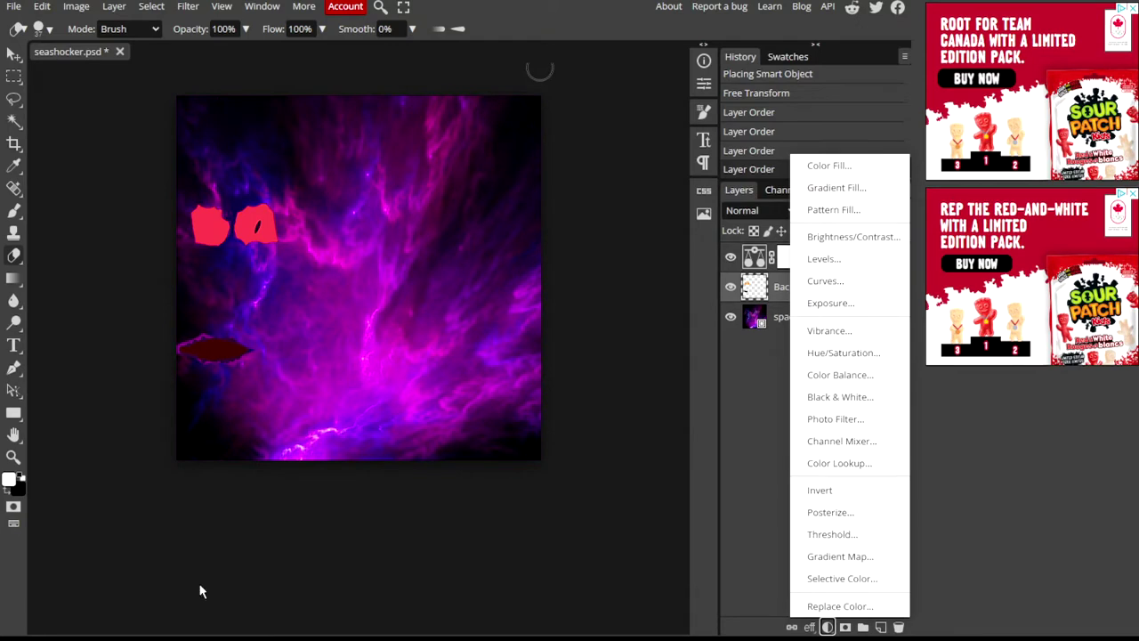
click(637, 137)
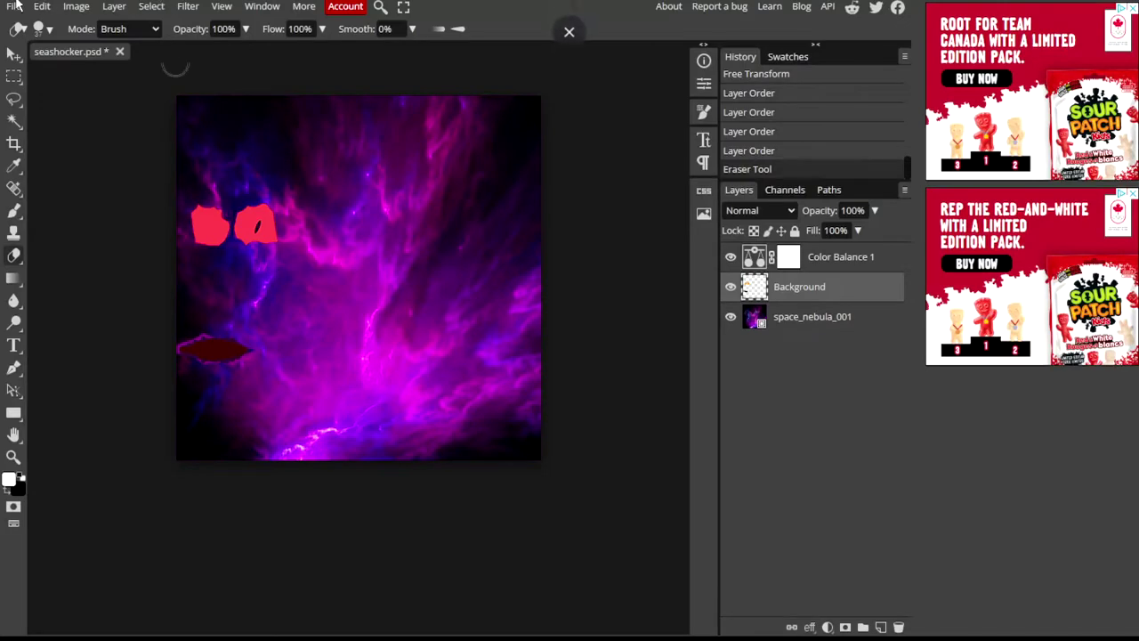
- Export the recoloured texture as seashocker.png at 512 × 512 px and 100% quality
click(13, 7)
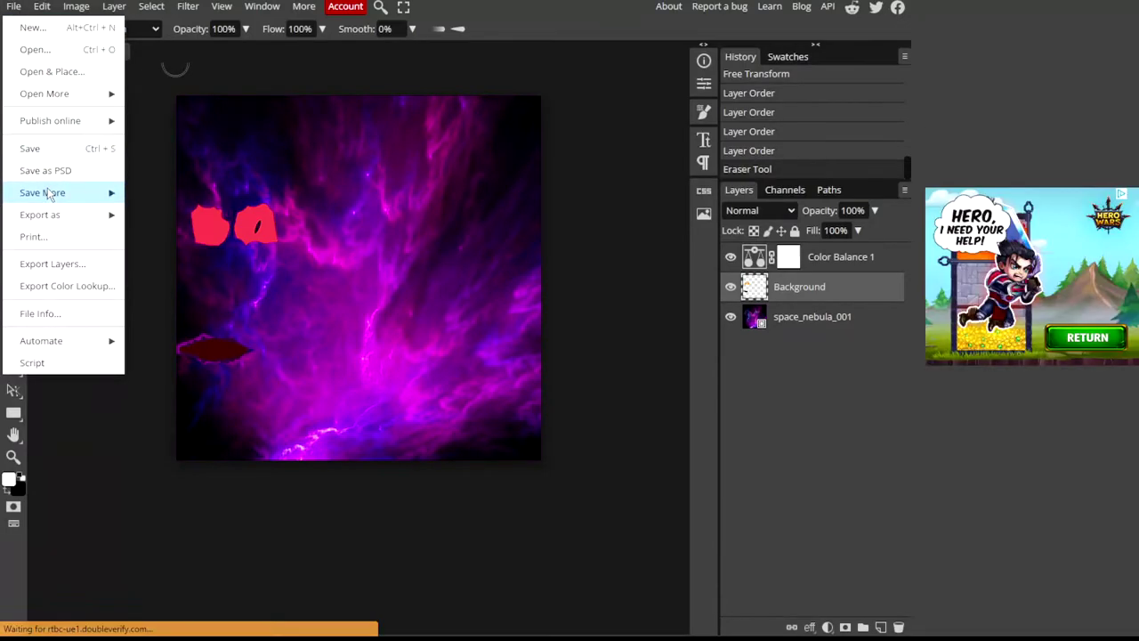
mouse_move(89, 215)
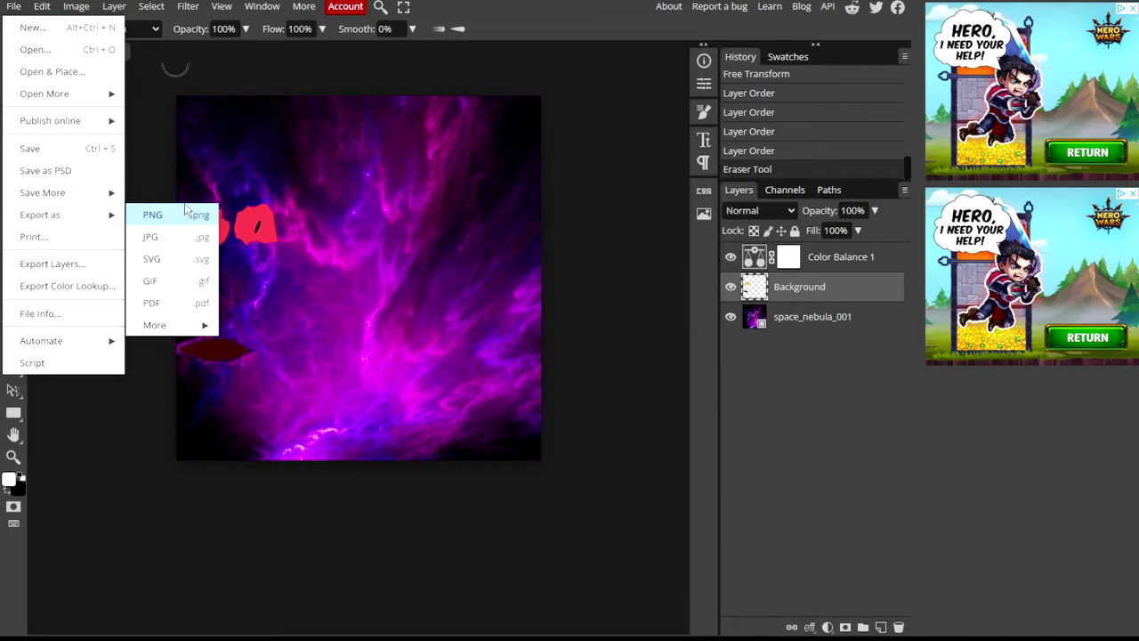
click(186, 210)
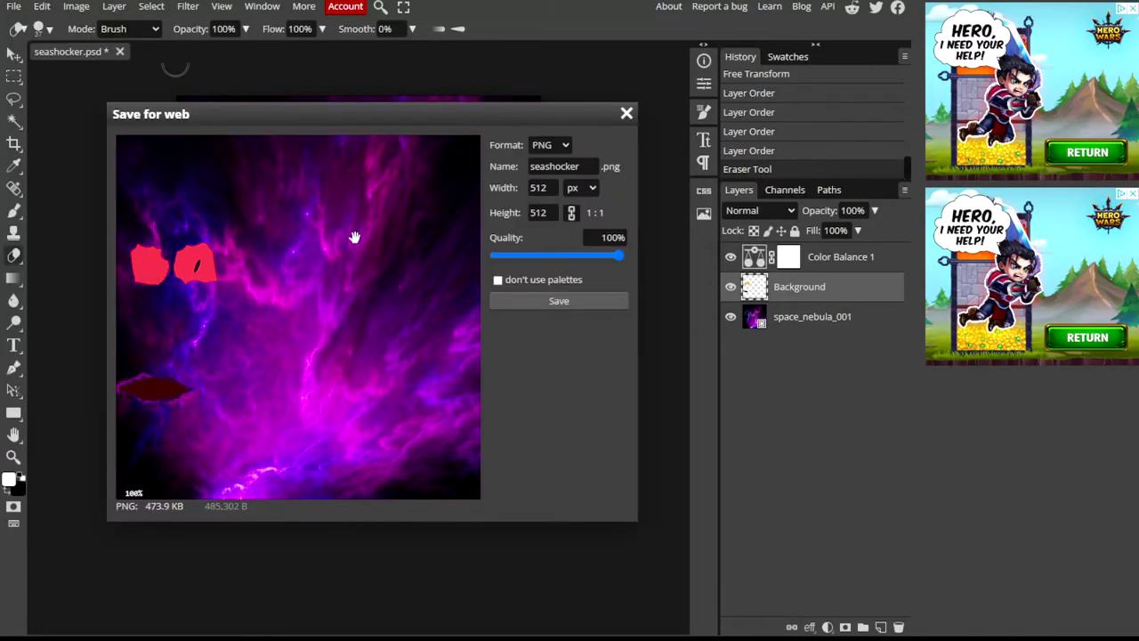
click(558, 301)
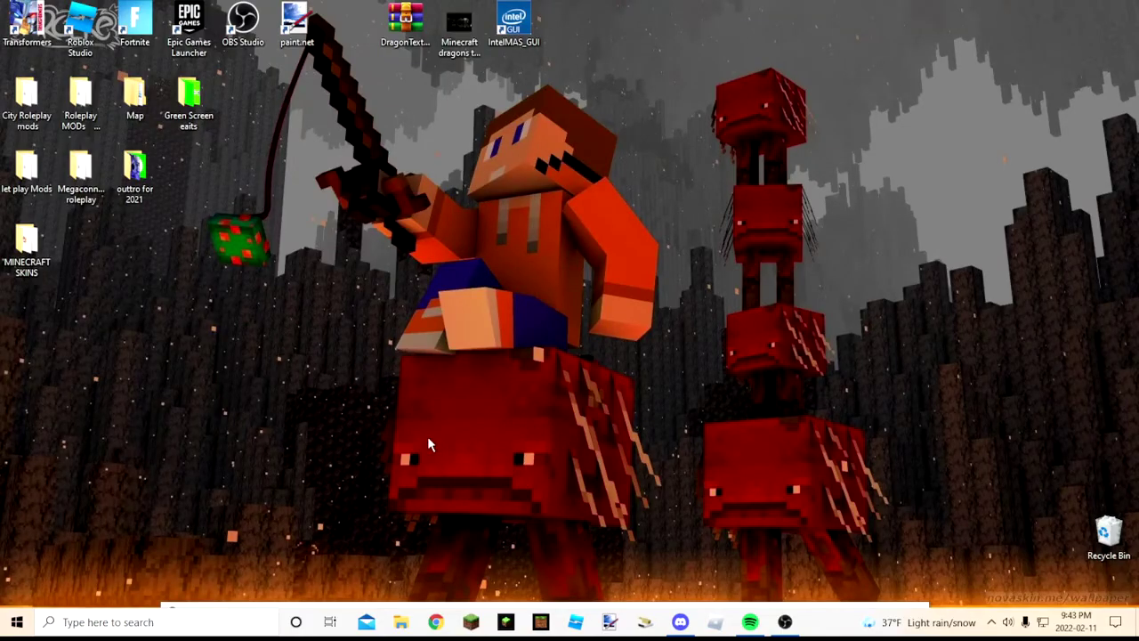
key(super)
key(super)
key(super+r)
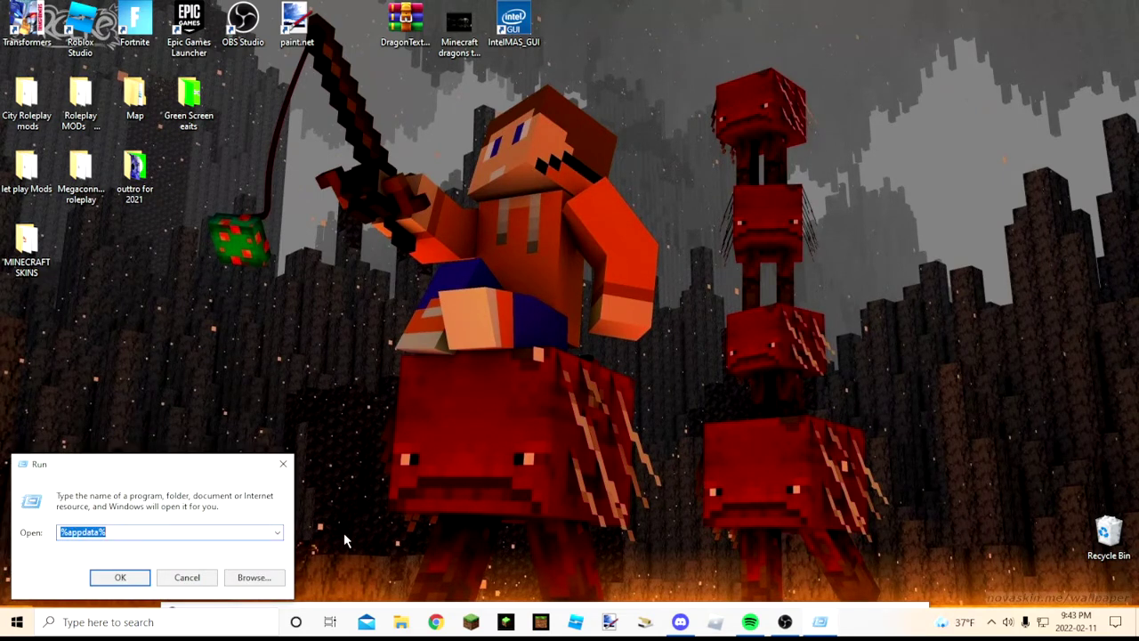
click(283, 464)
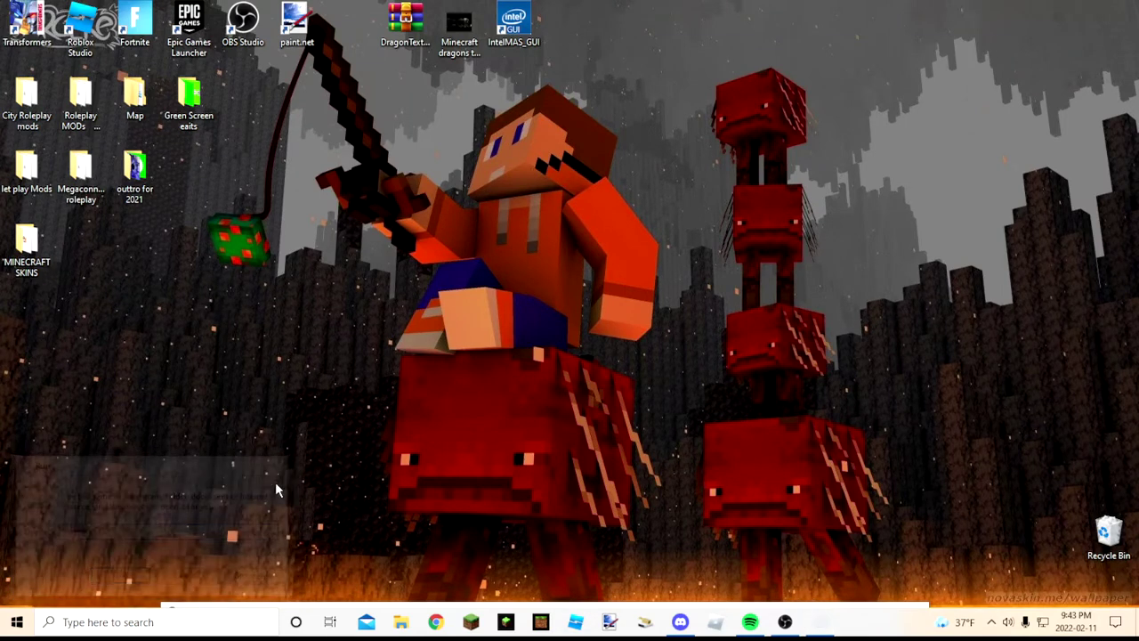
- Try to find the AppData folder by searching Windows for "%appdate%"
click(166, 629)
text(%)
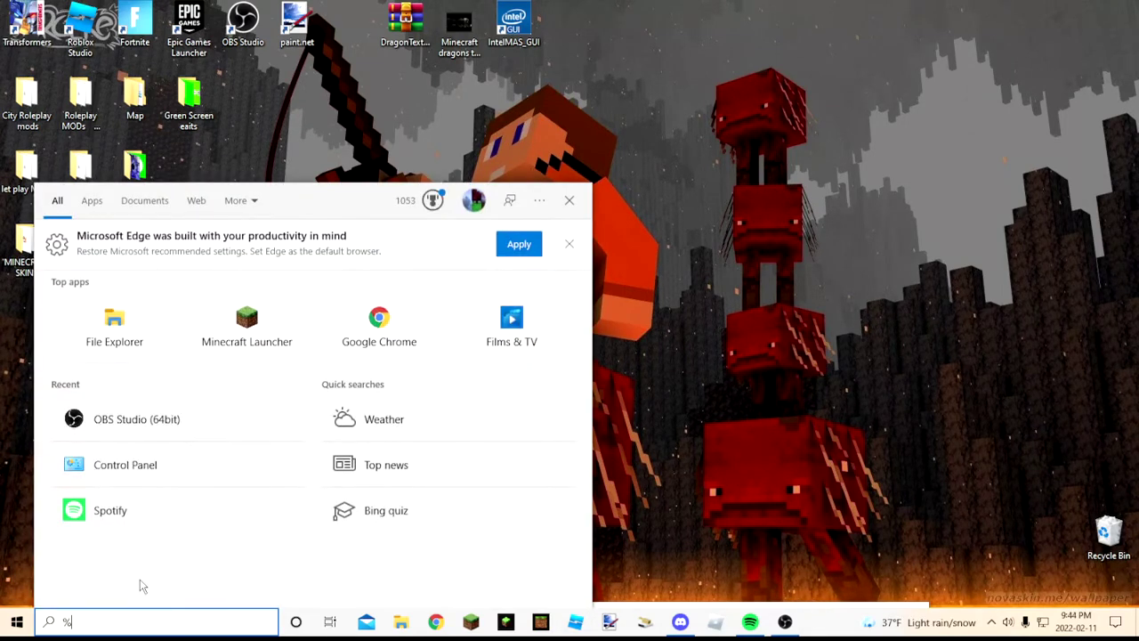
text(appdat)
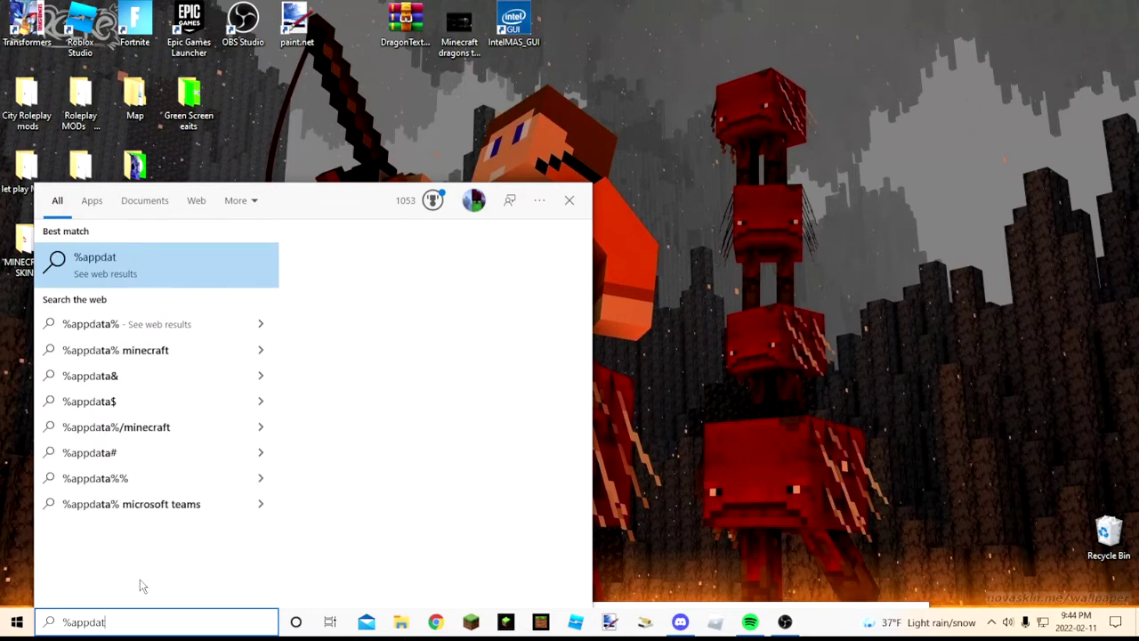
text(e5)
key(BackSpace)
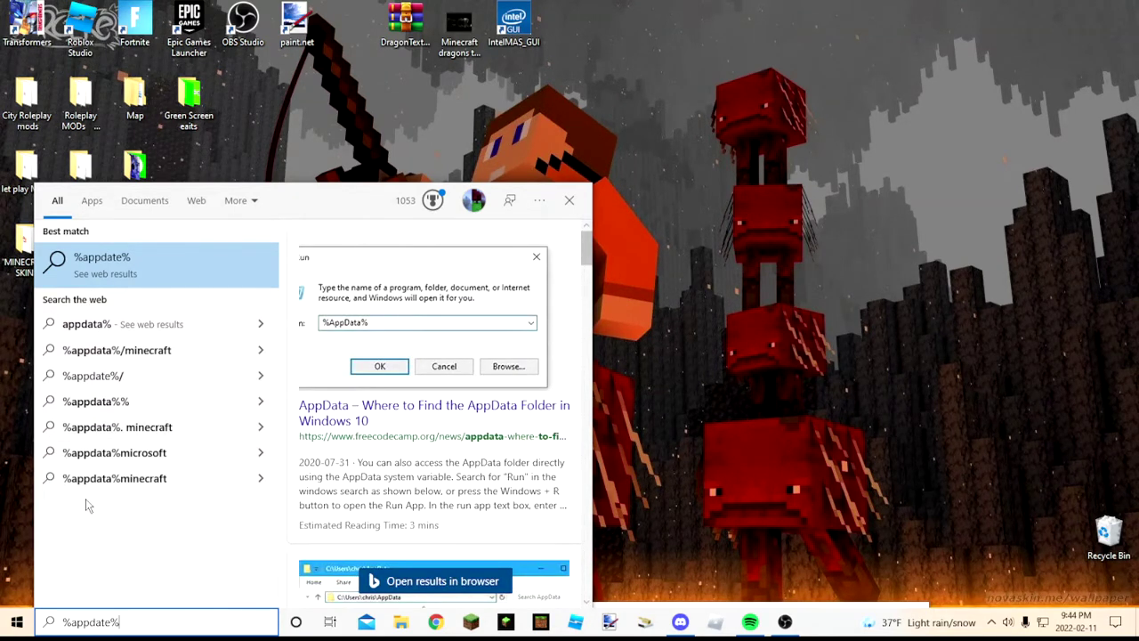
scroll(293, 410, down, 2)
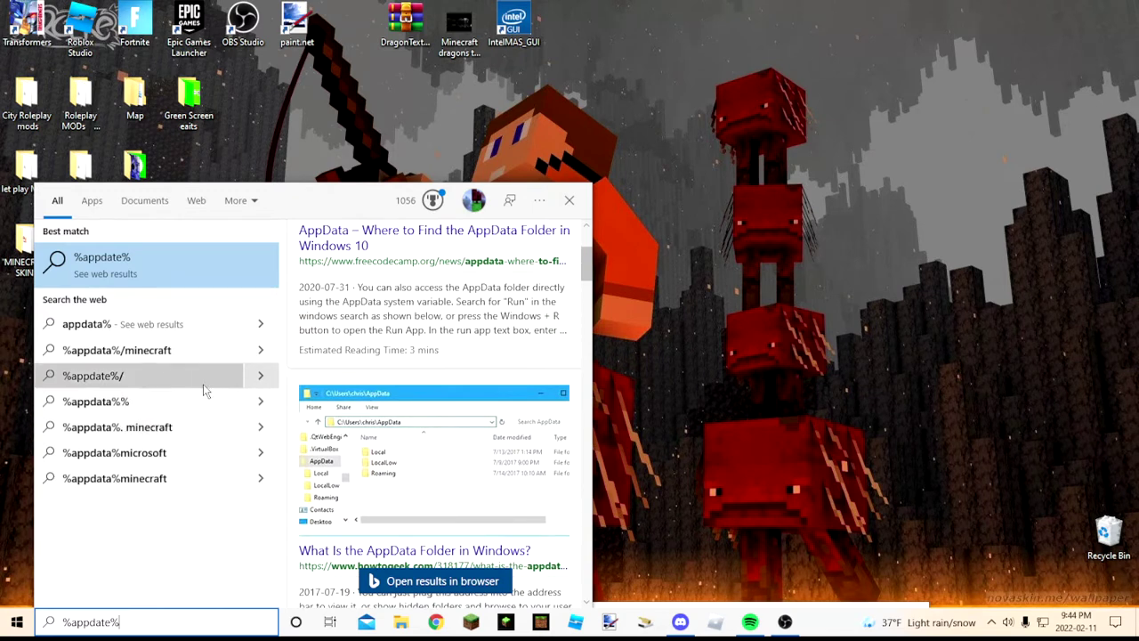
click(777, 325)
- Open the Roaming folder by running %appdata%, and maximize its window
key(super+r)
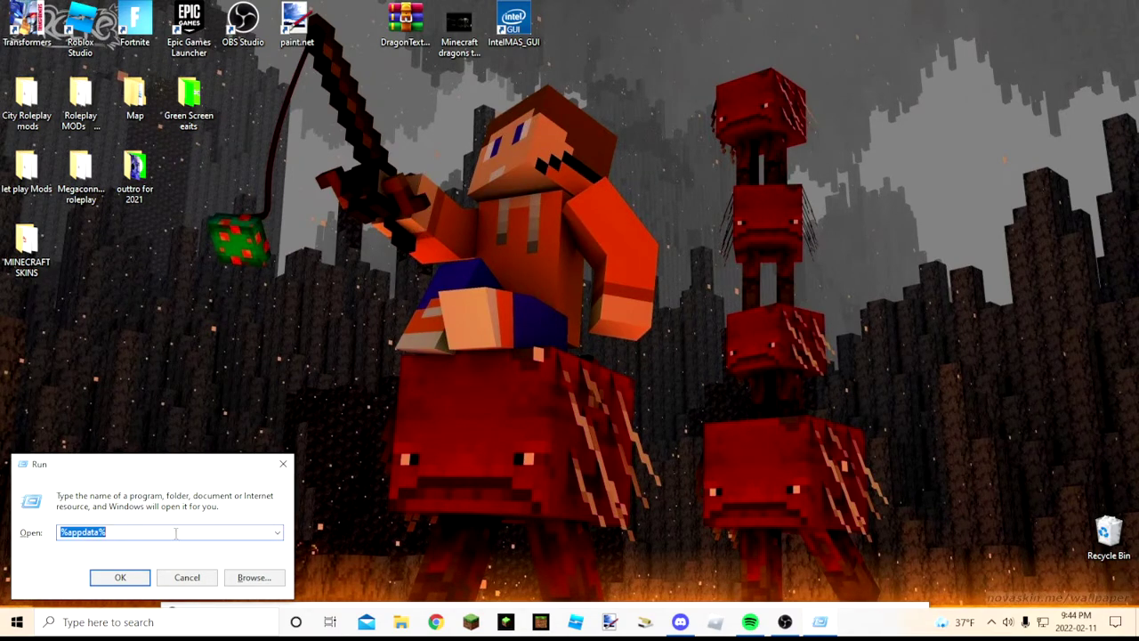
click(118, 575)
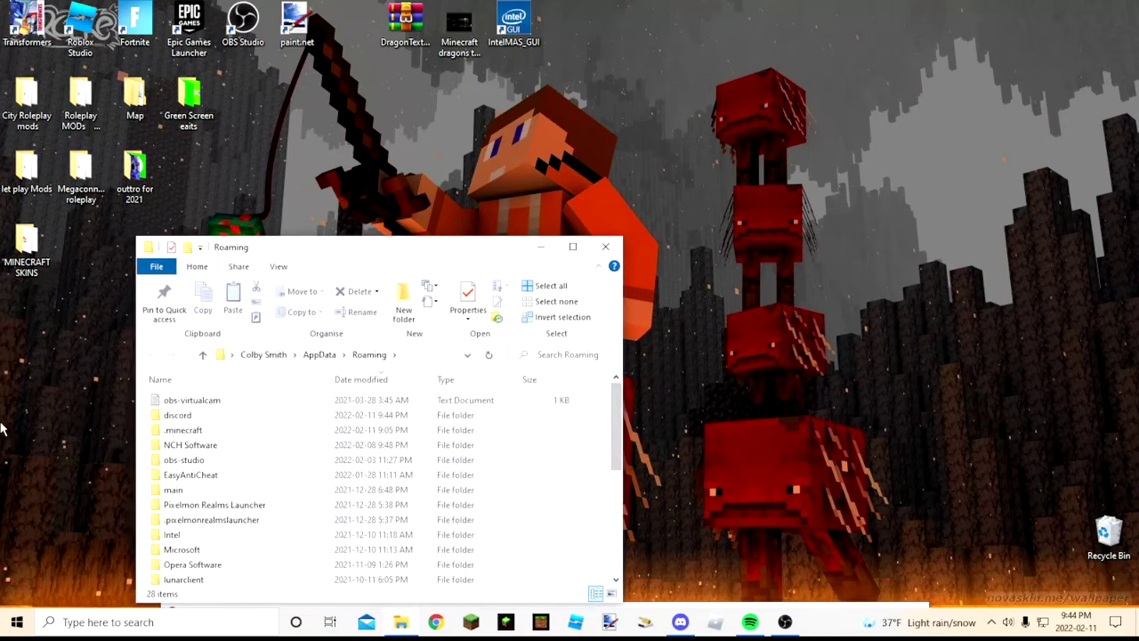
click(572, 246)
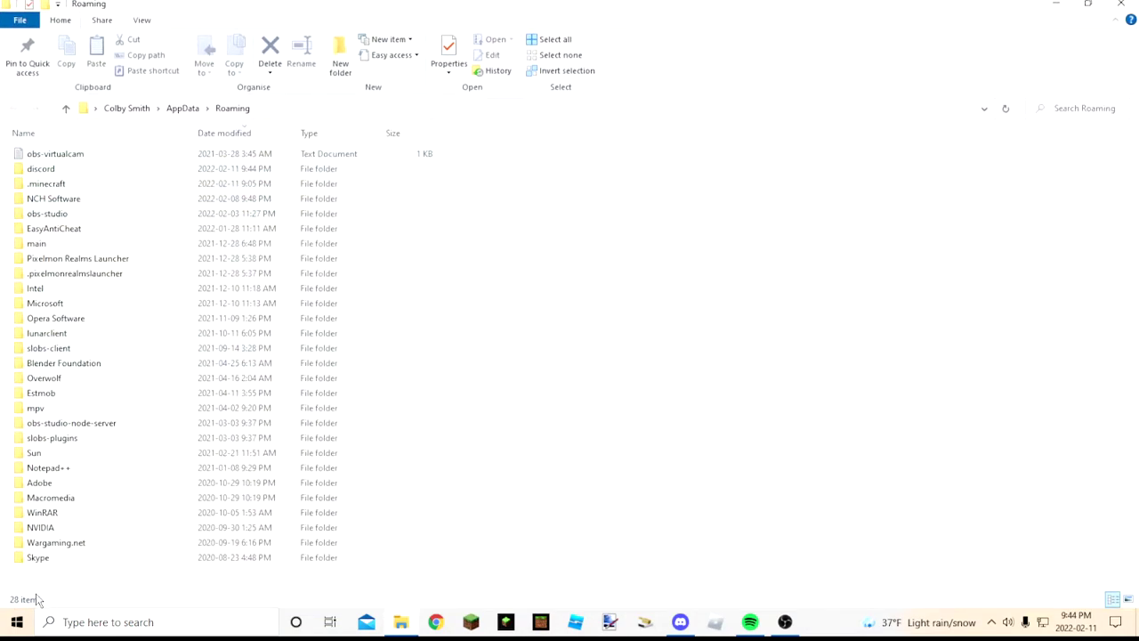
- Open the .minecraft folder and go into its config subfolder
click(79, 186)
double_click(78, 189)
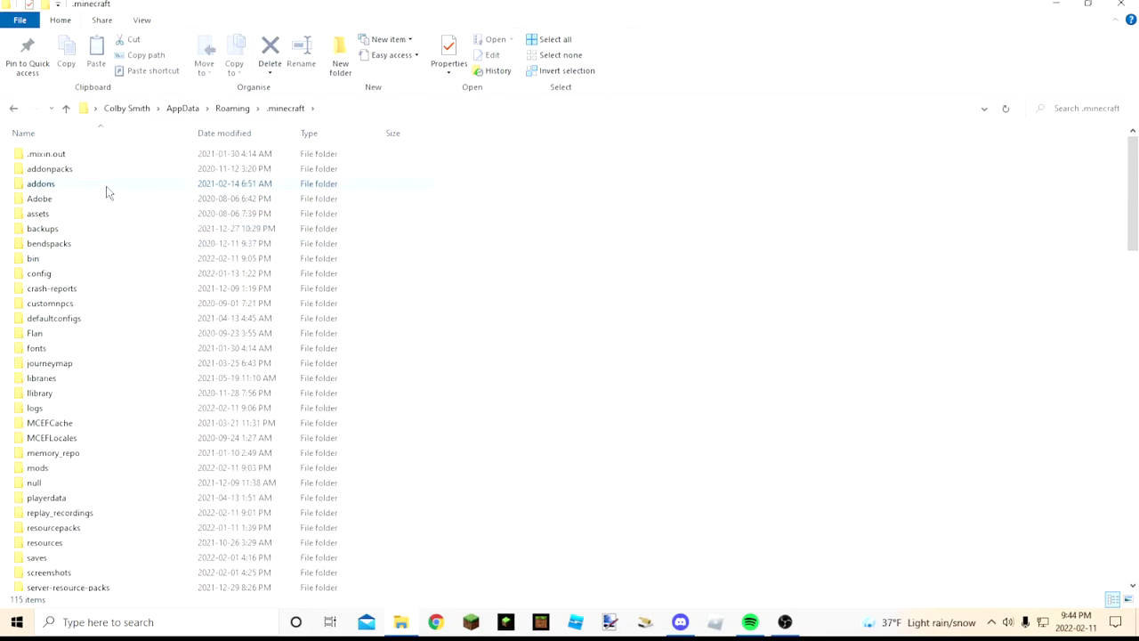
click(112, 275)
double_click(111, 274)
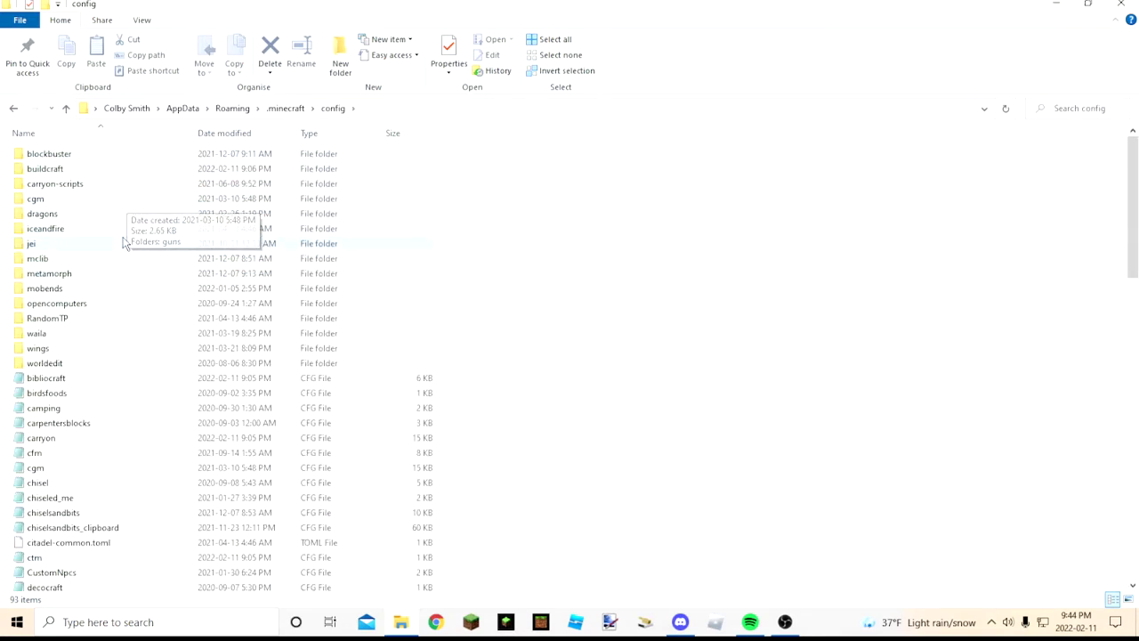
- Open the textures subfolder inside the dragons config folder and create a new folder there with the default name
double_click(103, 215)
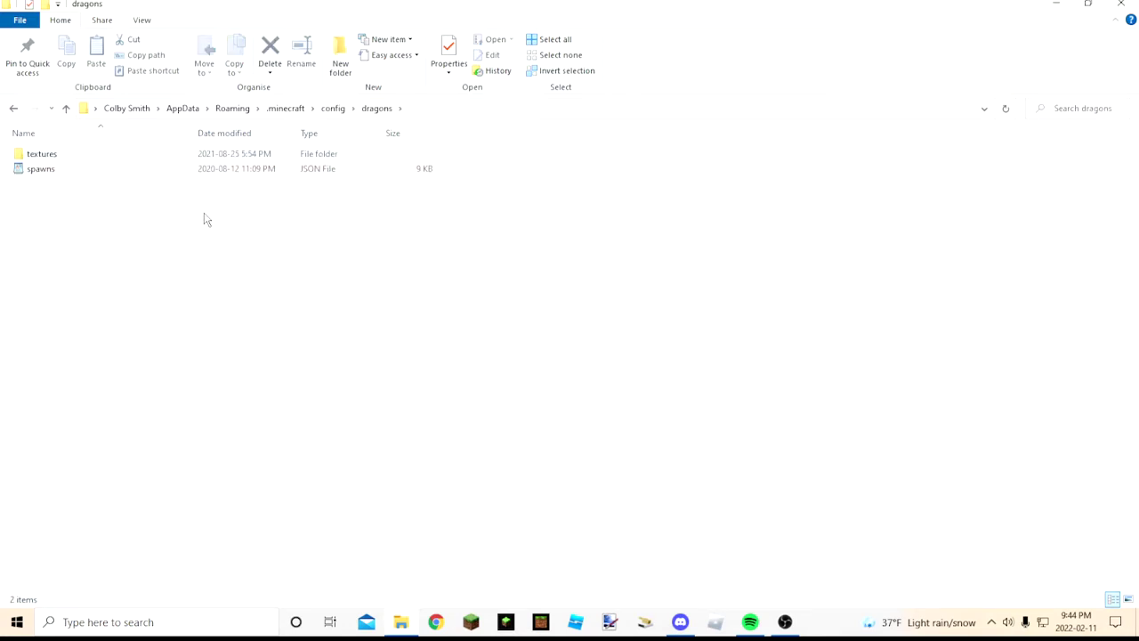
double_click(182, 157)
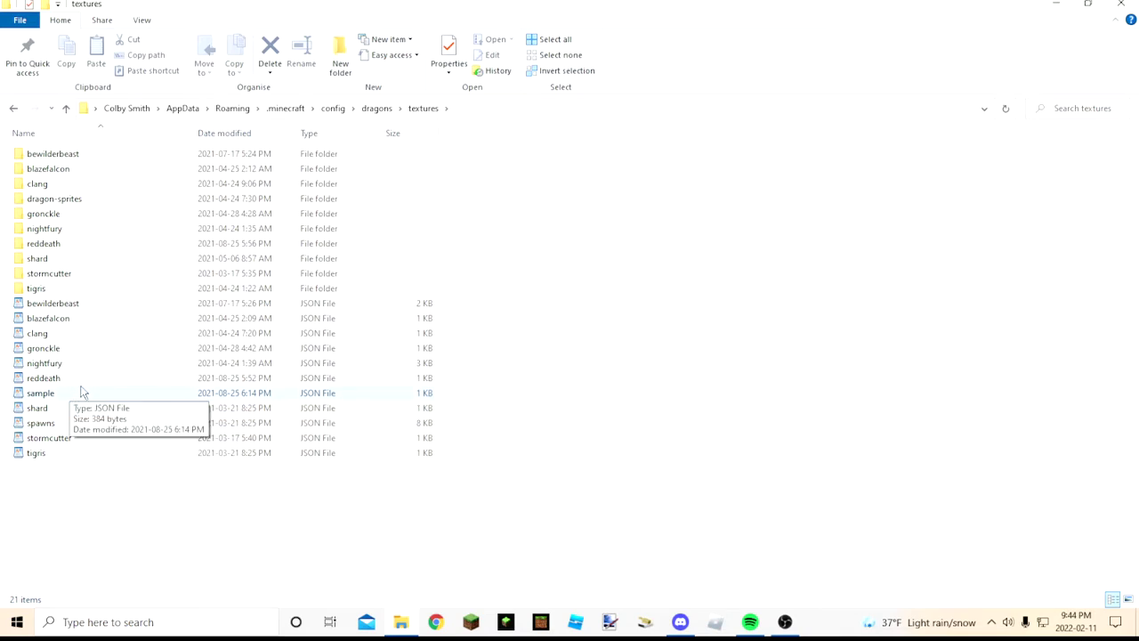
right_click(620, 307)
mouse_move(682, 474)
click(805, 478)
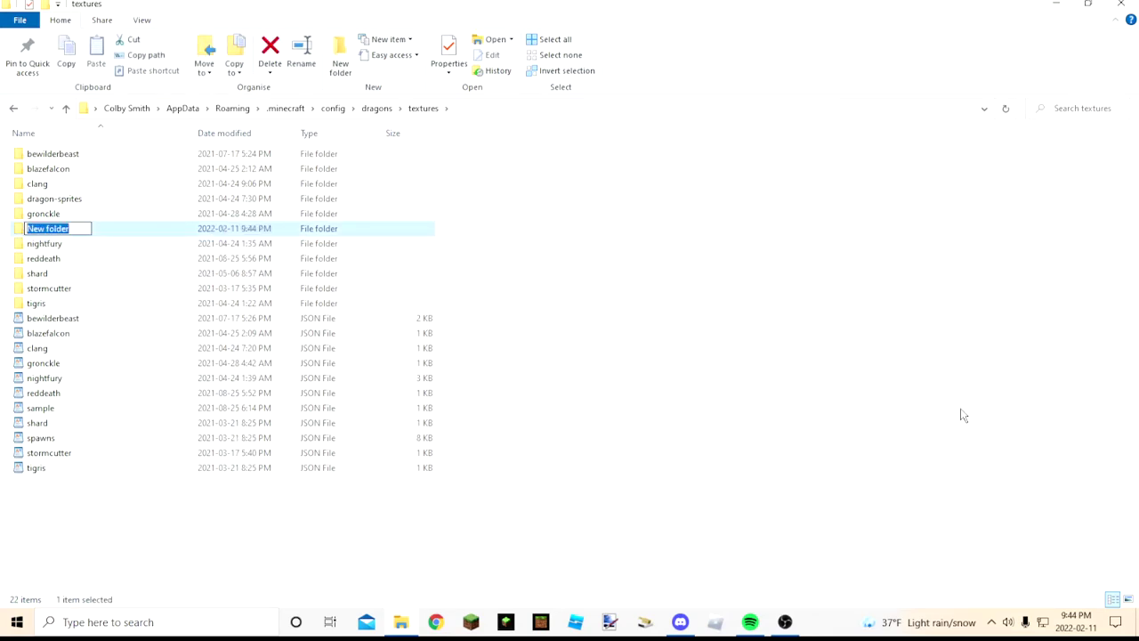
mouse_move(403, 628)
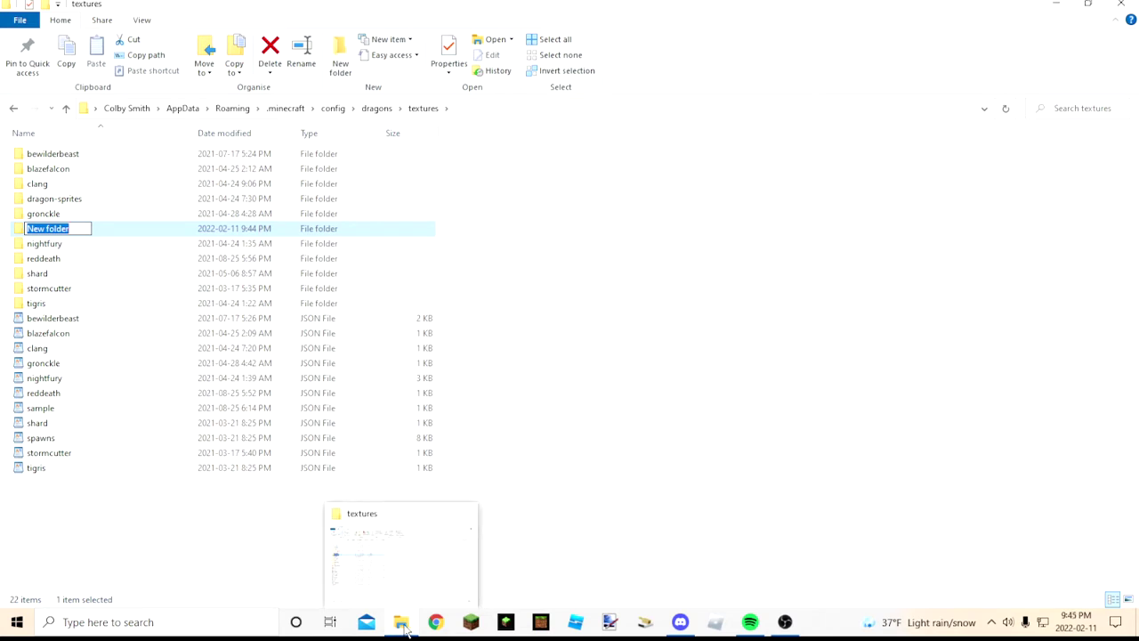
click(788, 376)
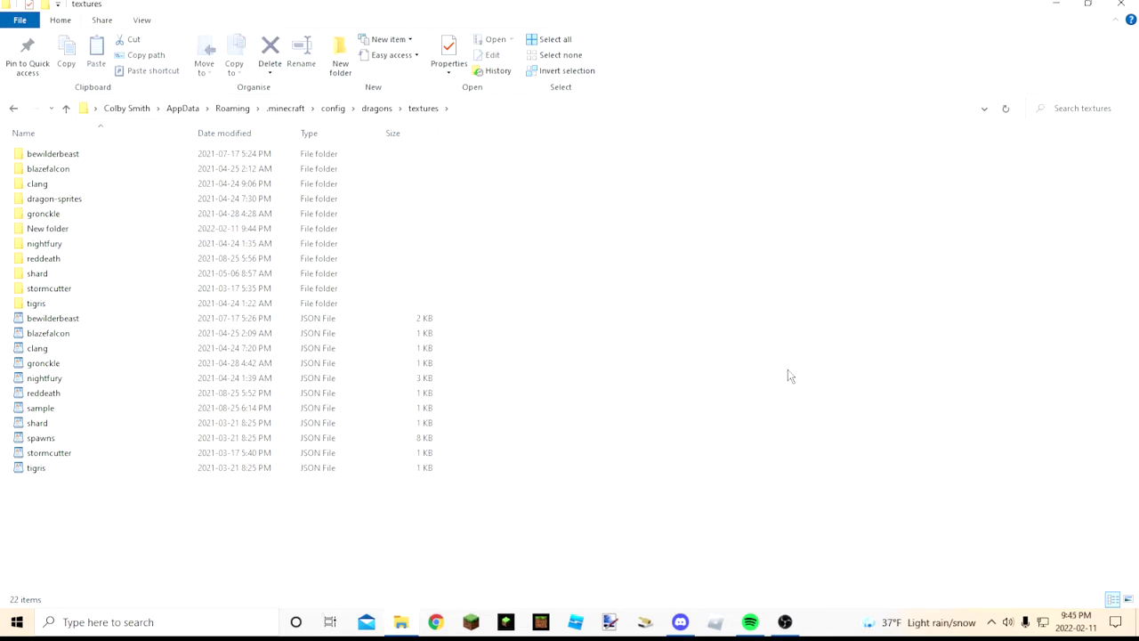
- Look up the exact seashocker folder name under dragons in the DragonTextures-October archive on the desktop, and close the archive
click(1052, 5)
double_click(405, 25)
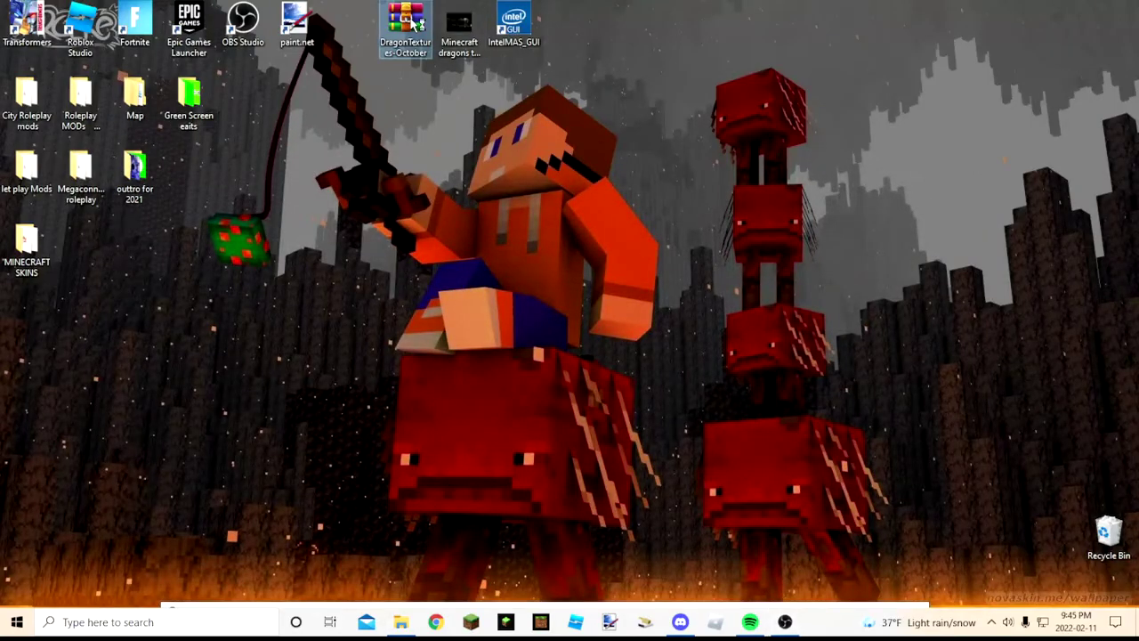
double_click(321, 289)
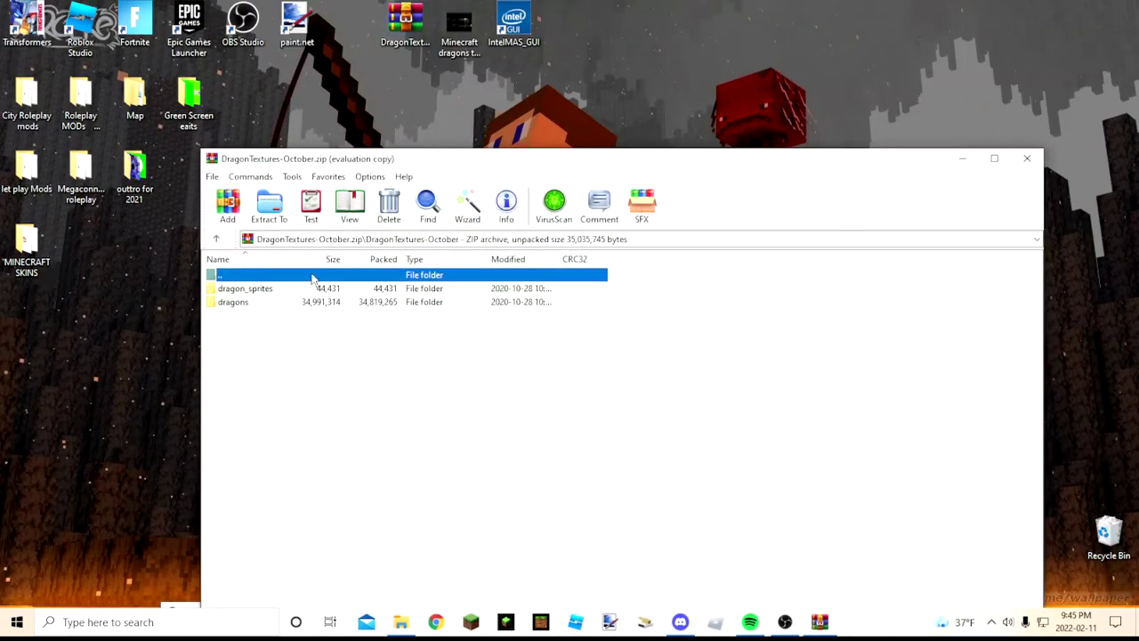
click(731, 417)
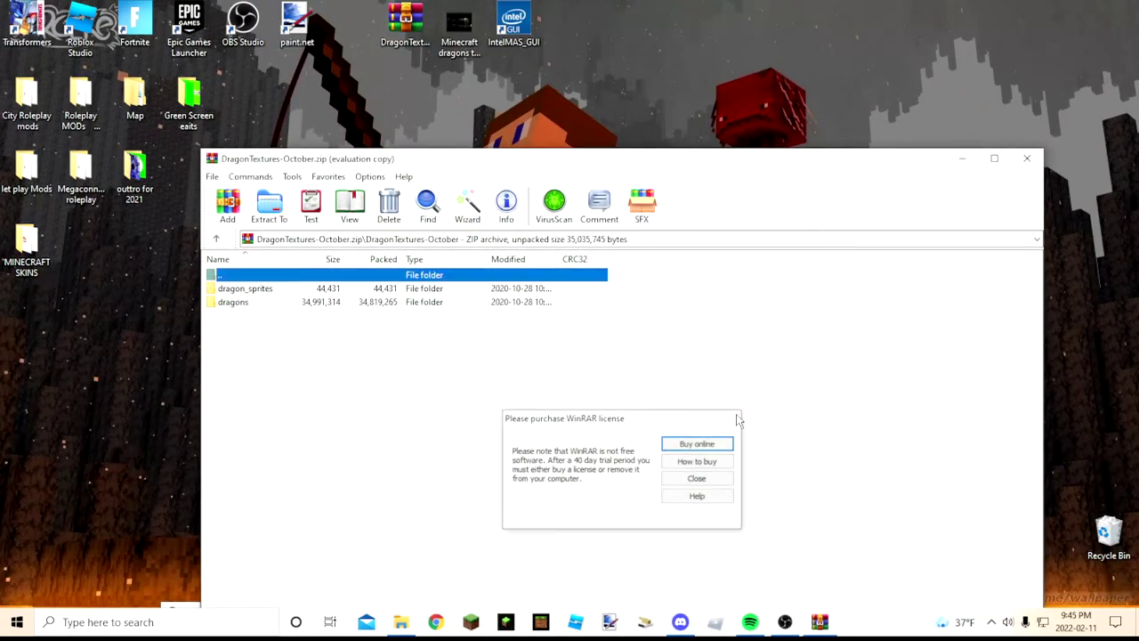
double_click(230, 303)
scroll(468, 571, down, 5)
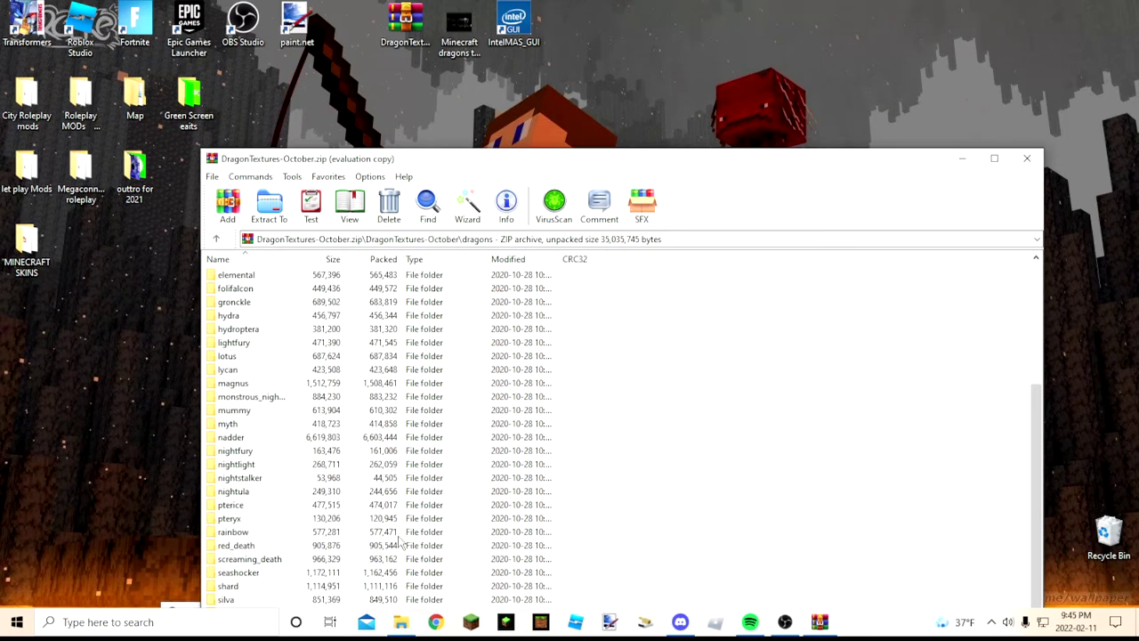
click(242, 577)
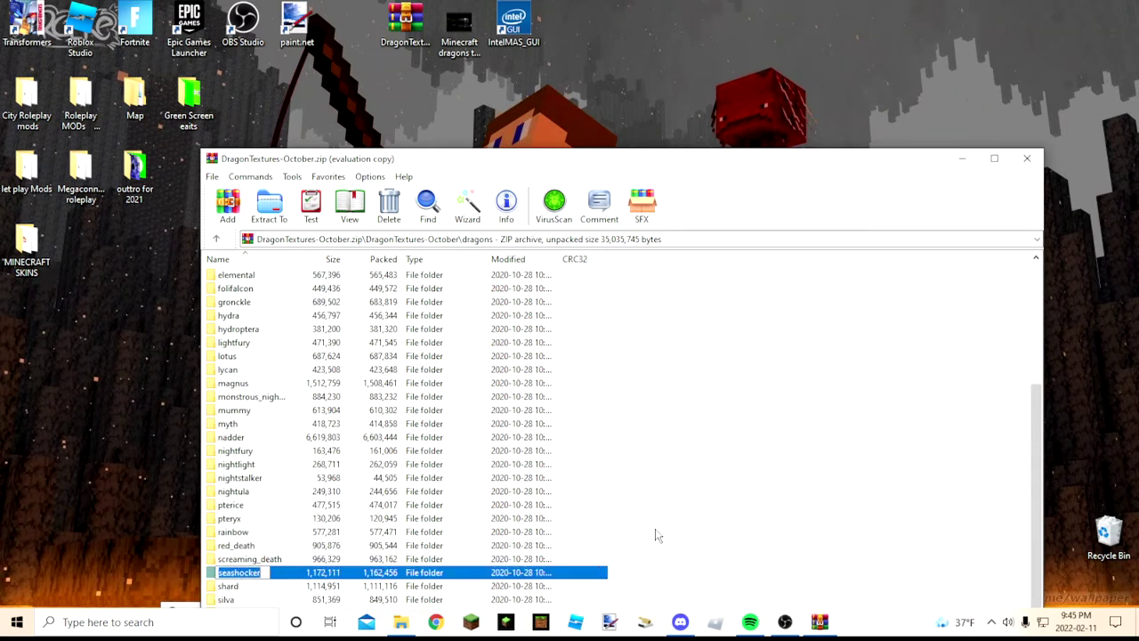
click(1070, 255)
click(1027, 158)
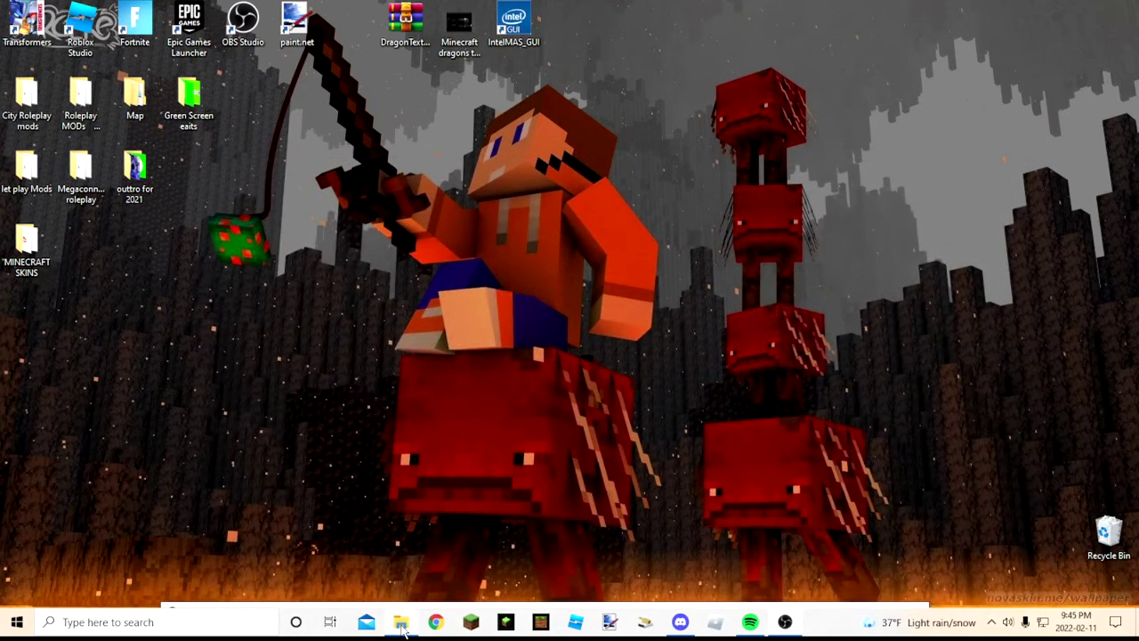
- Rename the new folder in the textures folder as seashocker
click(402, 621)
click(43, 231)
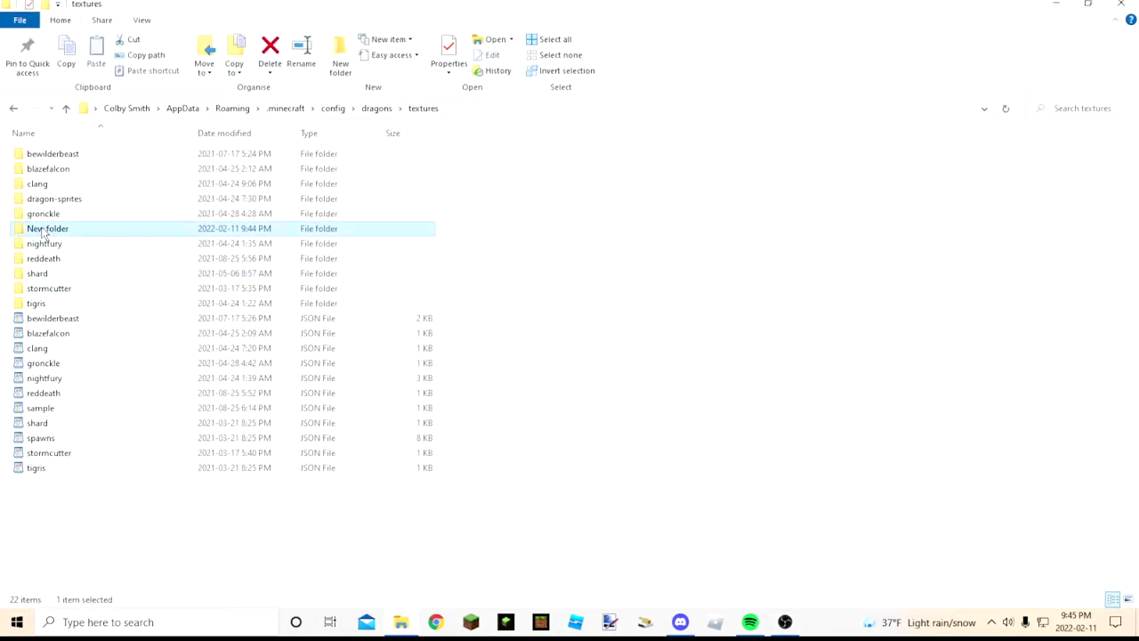
click(43, 232)
text(seashocker)
click(686, 341)
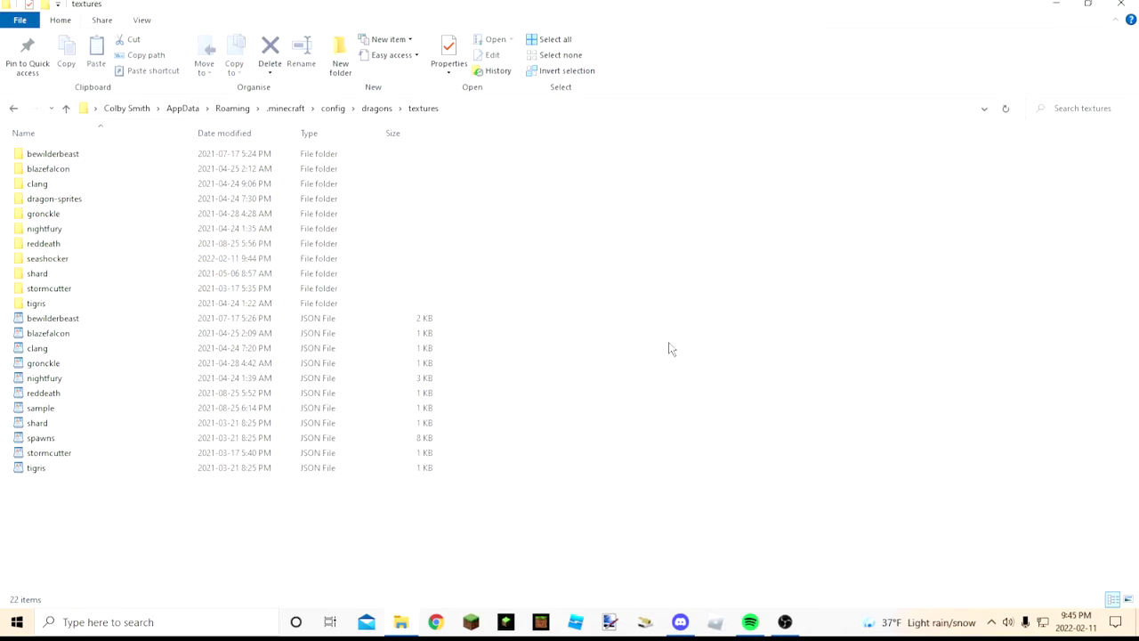
- Check how the textures in the nightfury folder are named and open the new seashocker folder
double_click(49, 230)
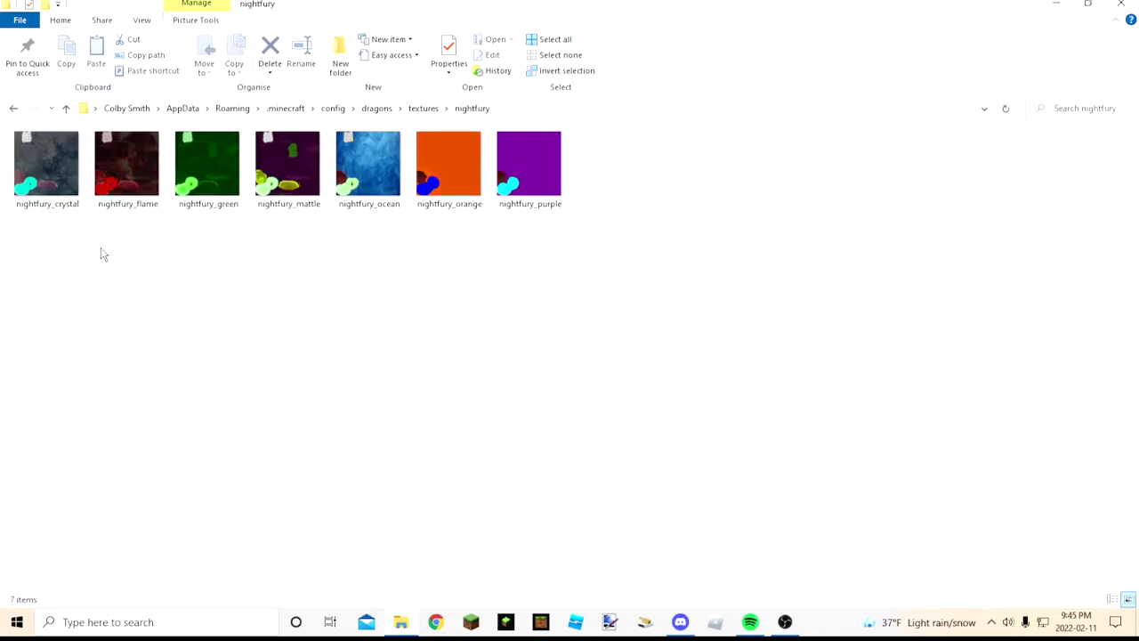
click(13, 107)
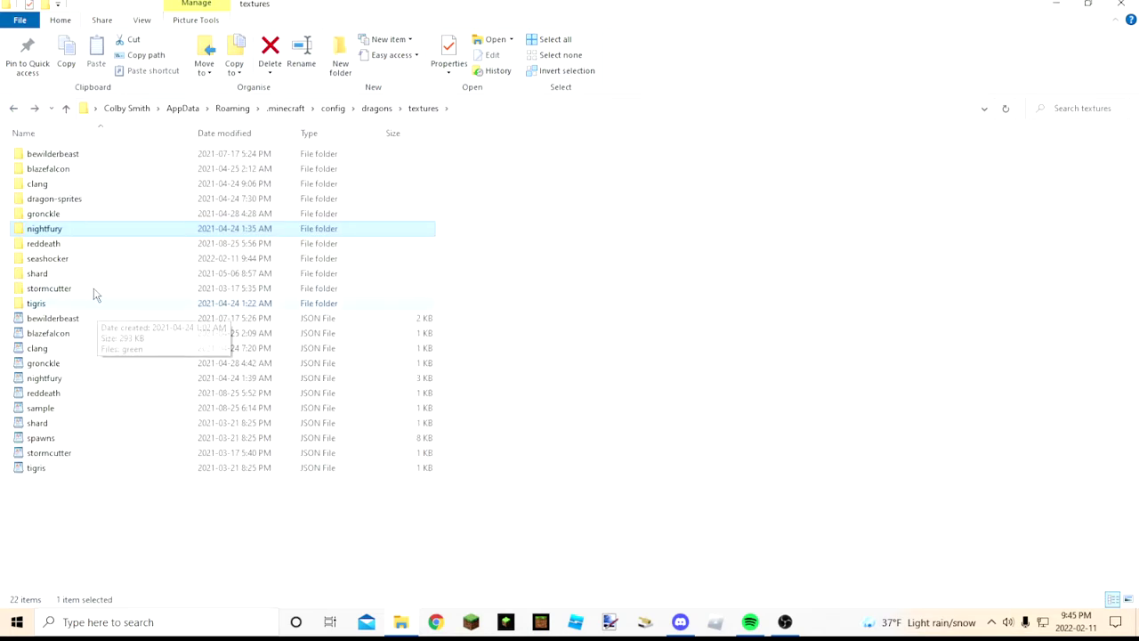
click(74, 264)
double_click(75, 264)
right_click(359, 307)
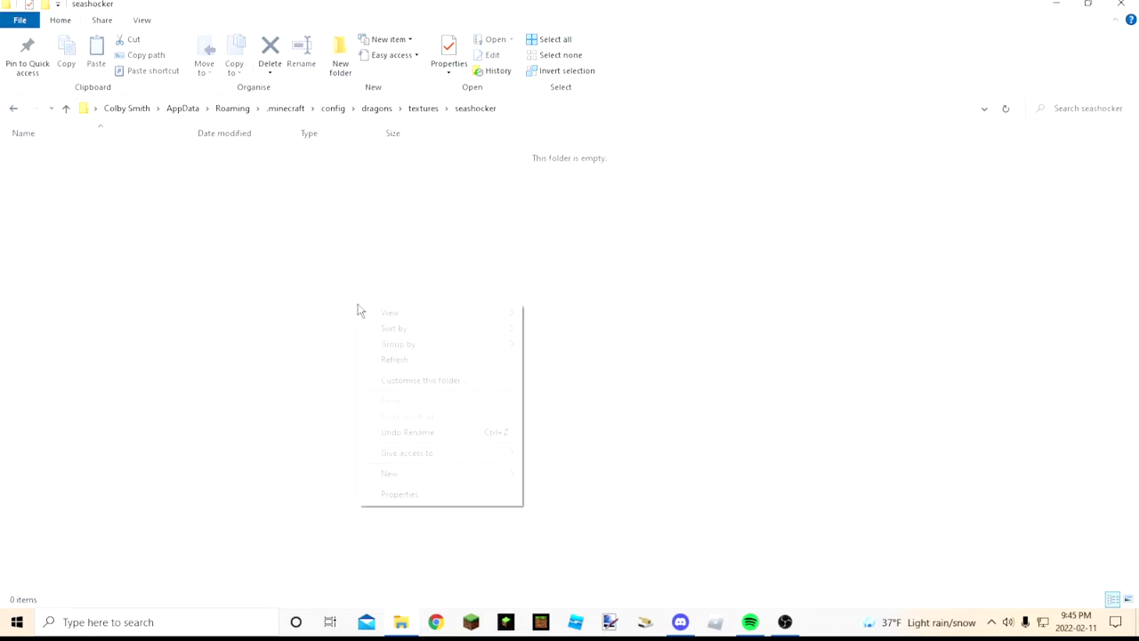
click(347, 553)
- Open Downloads in a second File Explorer window and move the seashocker (1) image into the seashocker textures folder
mouse_move(401, 629)
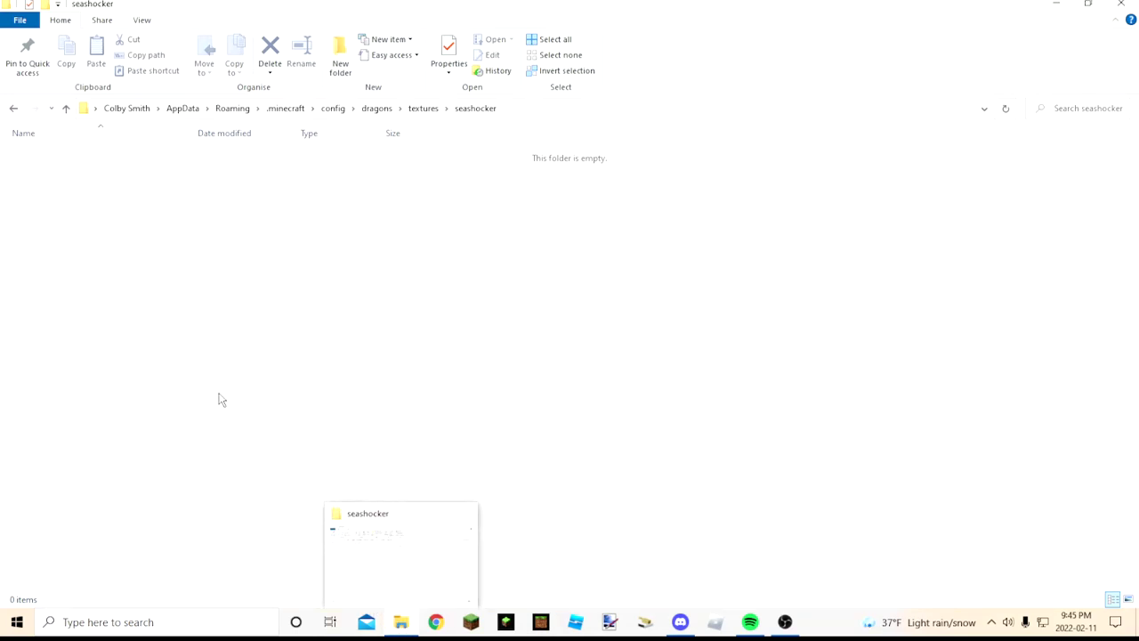
right_click(394, 628)
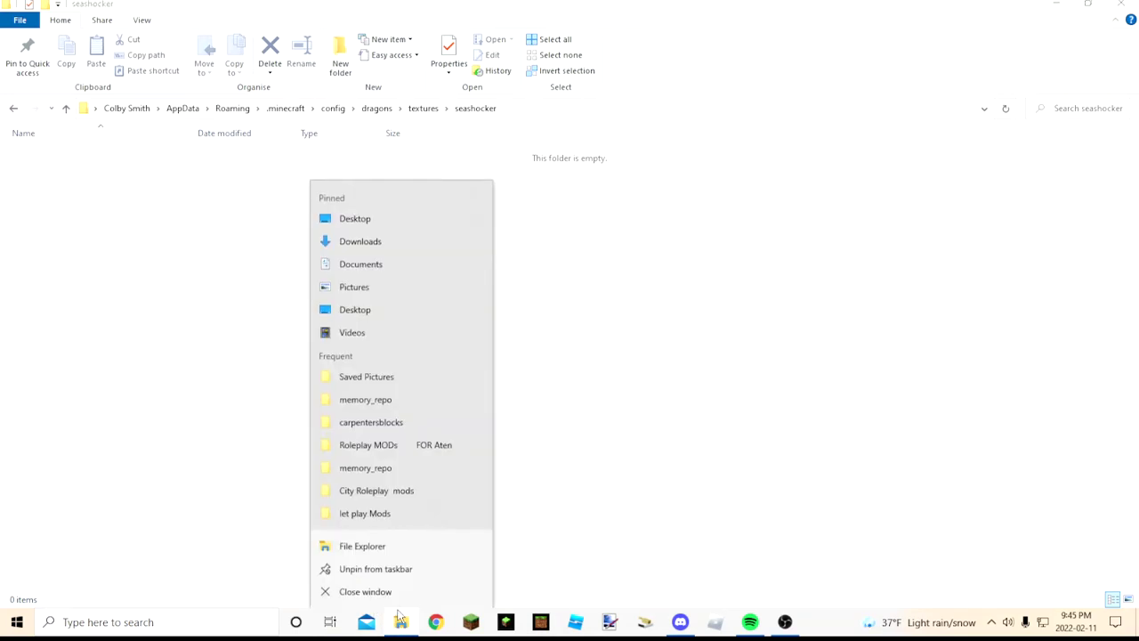
click(386, 546)
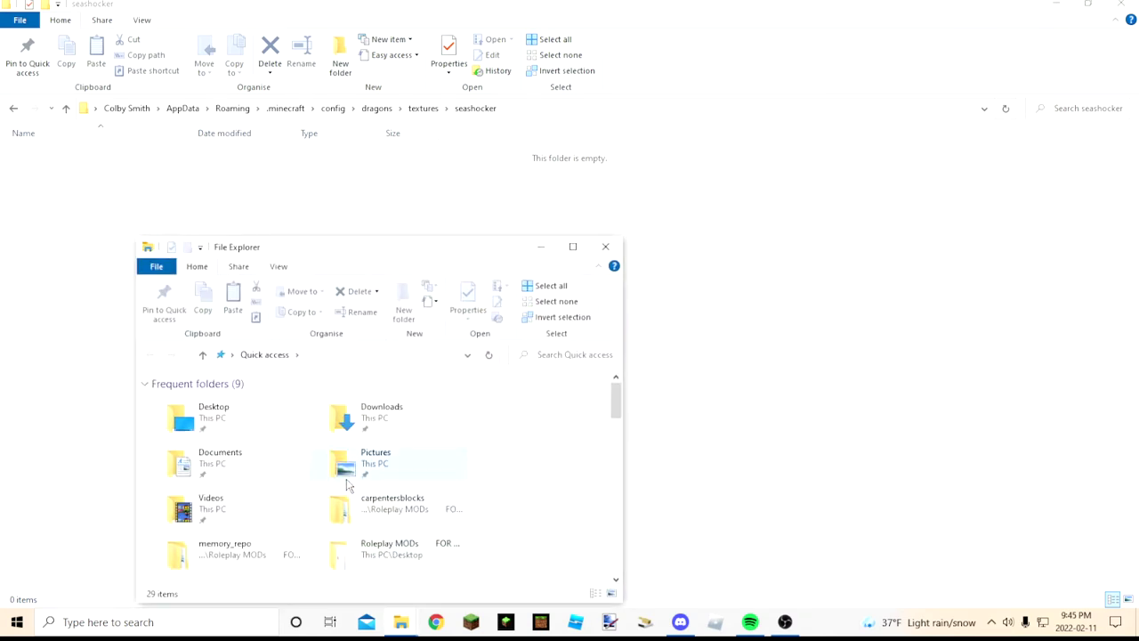
scroll(347, 485, down, 5)
scroll(347, 480, up, 4)
scroll(350, 473, down, 3)
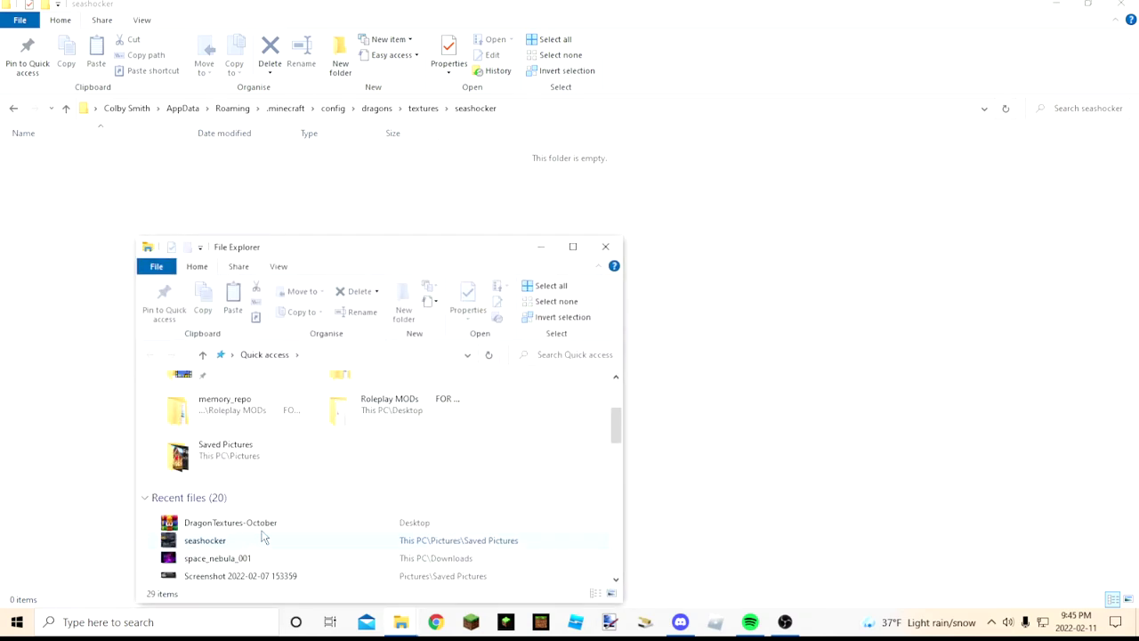
scroll(316, 533, up, 5)
double_click(381, 425)
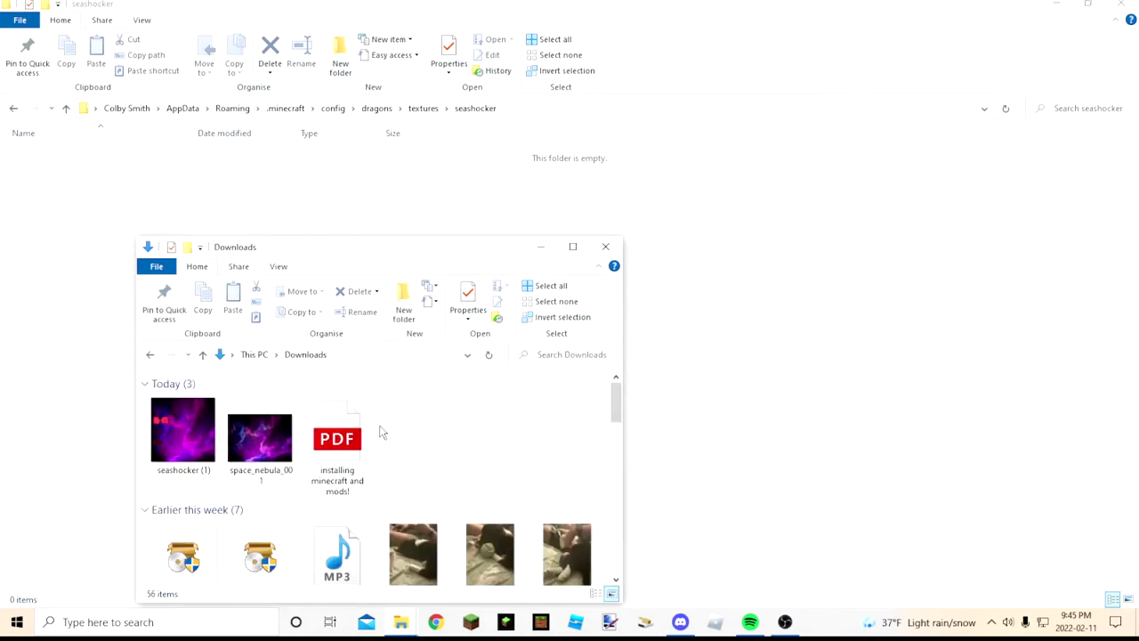
drag(182, 431, 815, 349)
click(815, 348)
- Recheck the file naming pattern of the textures in the nightfury folder and return to the textures folder
click(13, 108)
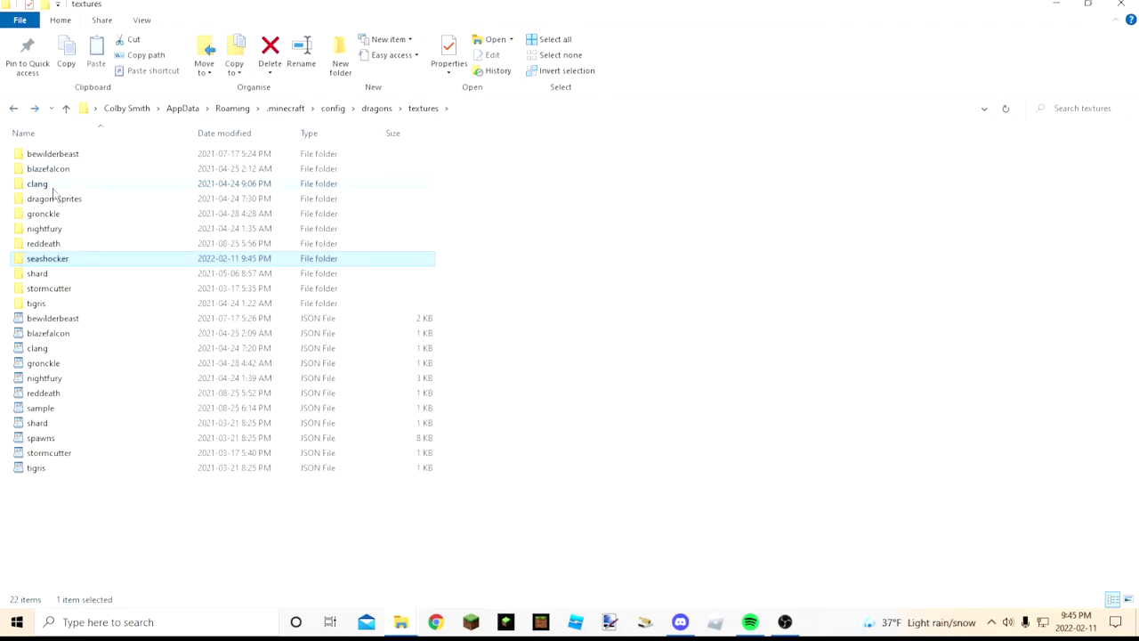
double_click(71, 229)
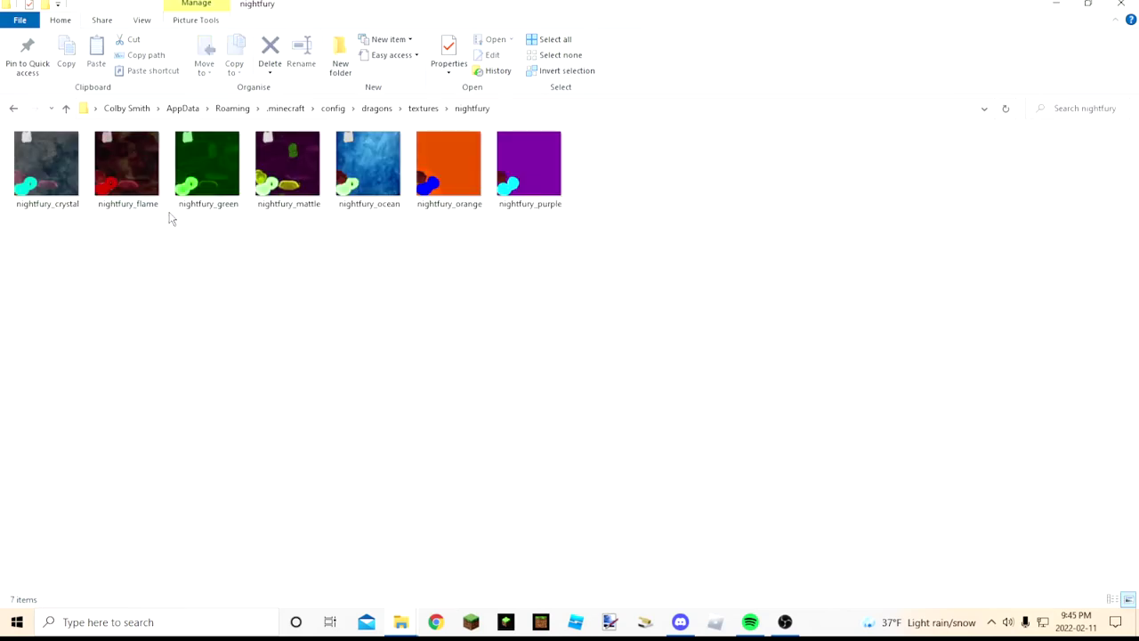
click(13, 109)
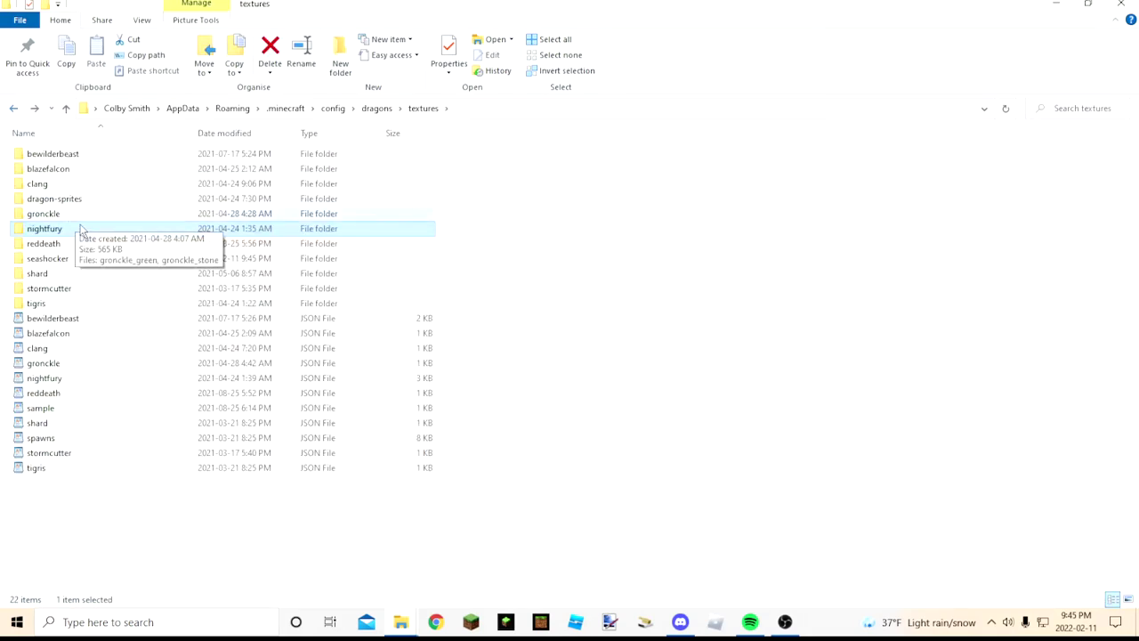
- Open the seashocker folder and rename the nebula texture image as seashocker_Galaxy
double_click(81, 259)
click(57, 204)
key(F2)
key(End)
key(Left)
key(BackSpace)
key(BackSpace)
key(BackSpace)
key(Delete)
text(_)
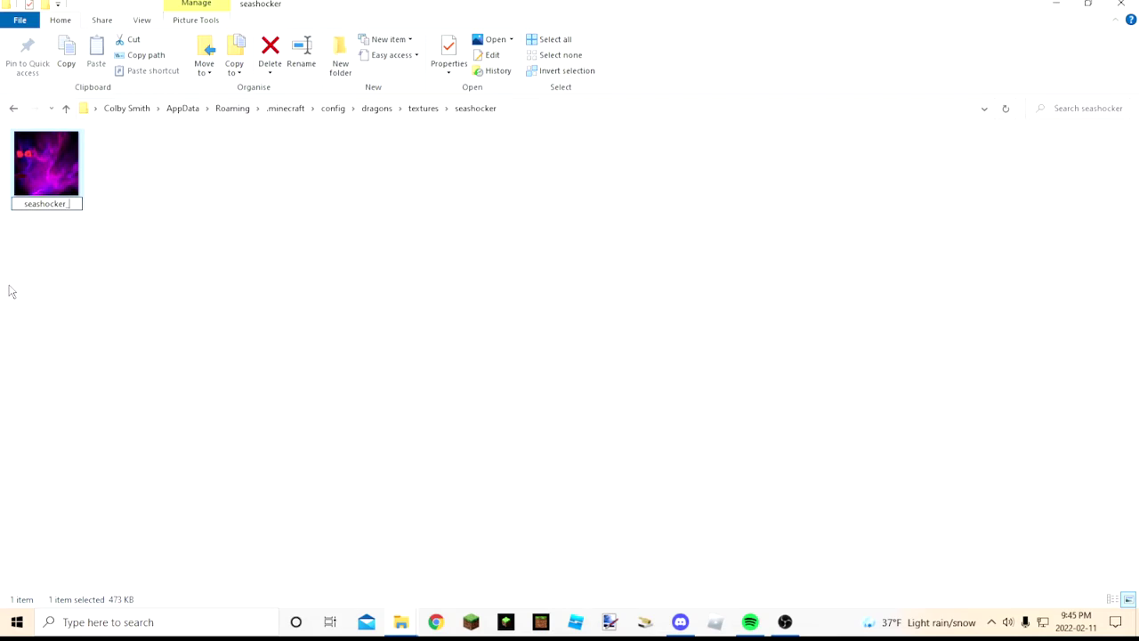
text(Gax)
key(BackSpace)
key(BackSpace)
text(x)
double_click(79, 205)
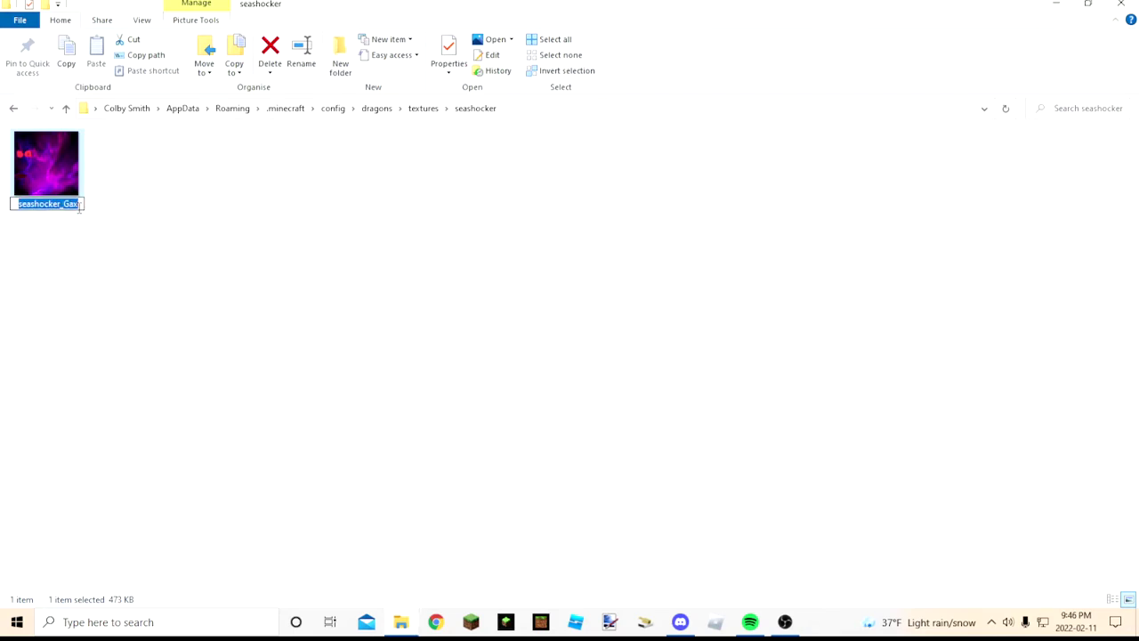
text(seashocker_Galaxy)
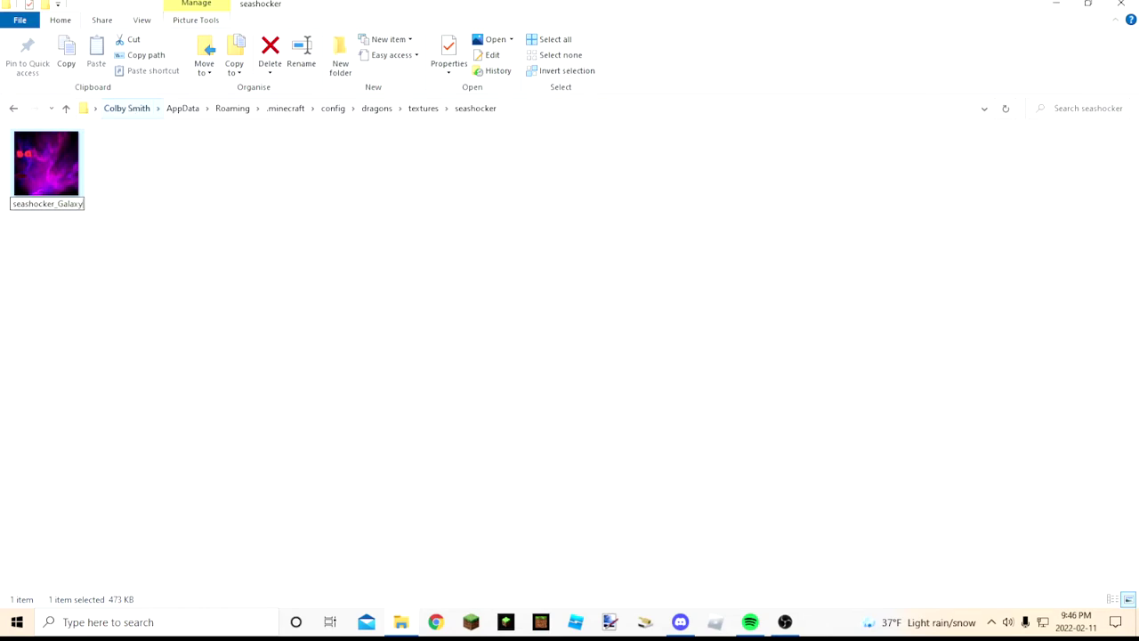
key(Return)
click(465, 351)
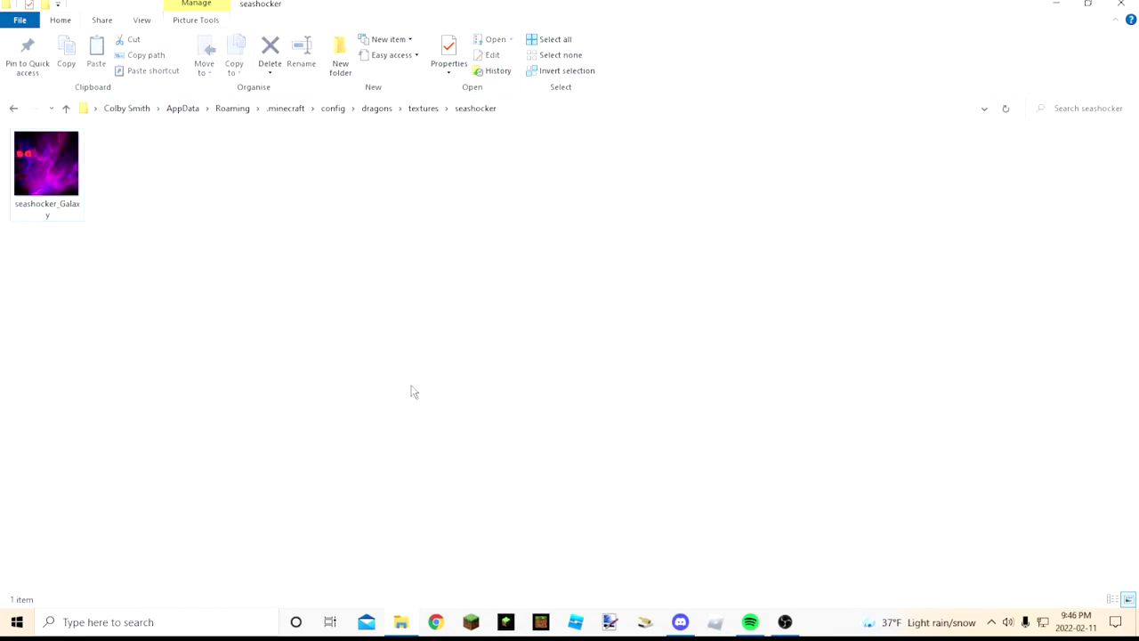
click(437, 622)
click(919, 25)
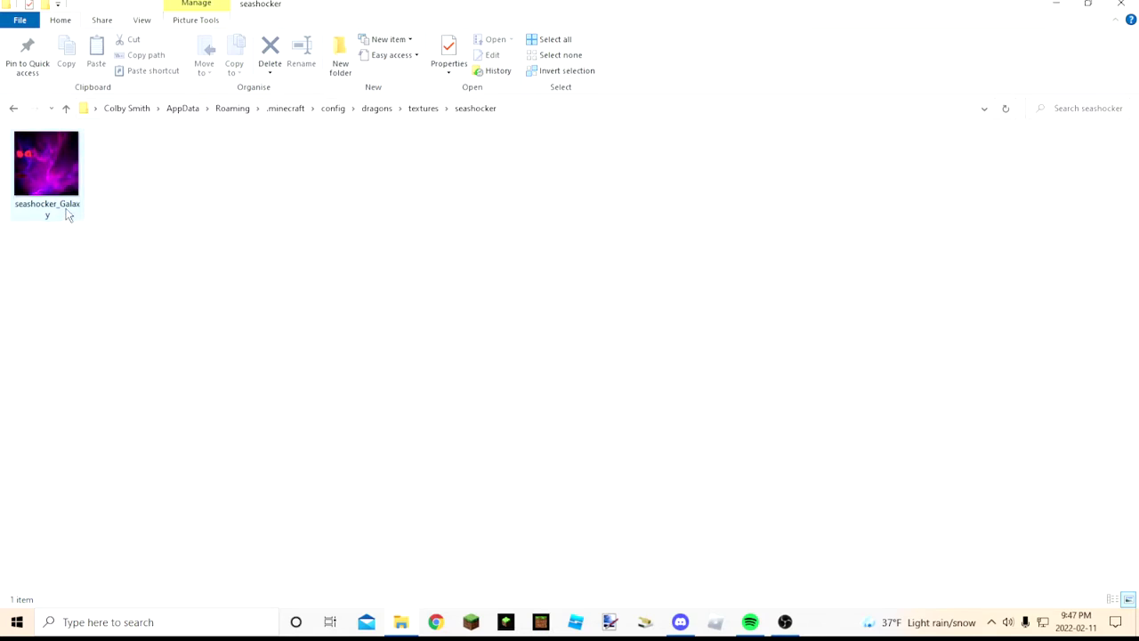
- Compare the texture file names in the reddeath and nightfury folders with the one in the seashocker folder
click(13, 107)
click(62, 243)
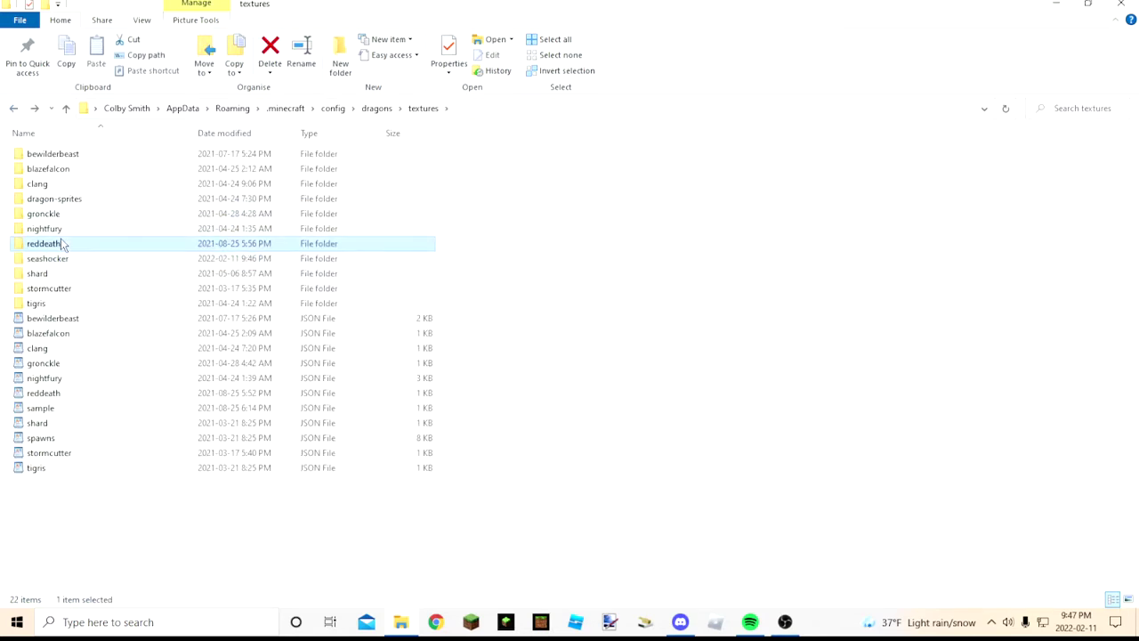
double_click(62, 244)
click(14, 108)
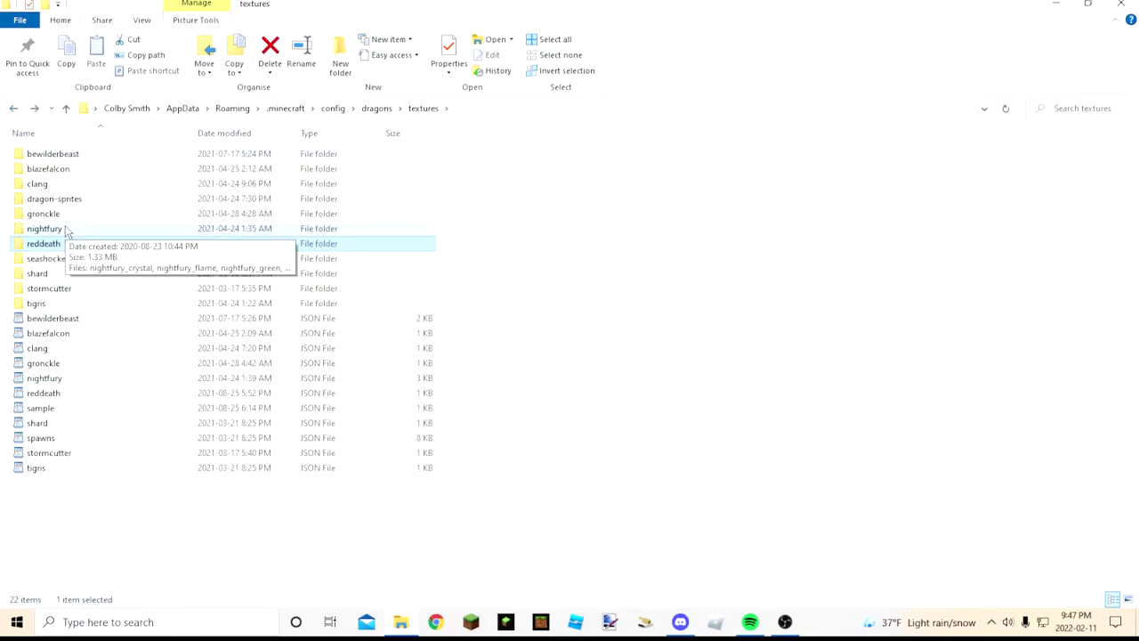
key(F2)
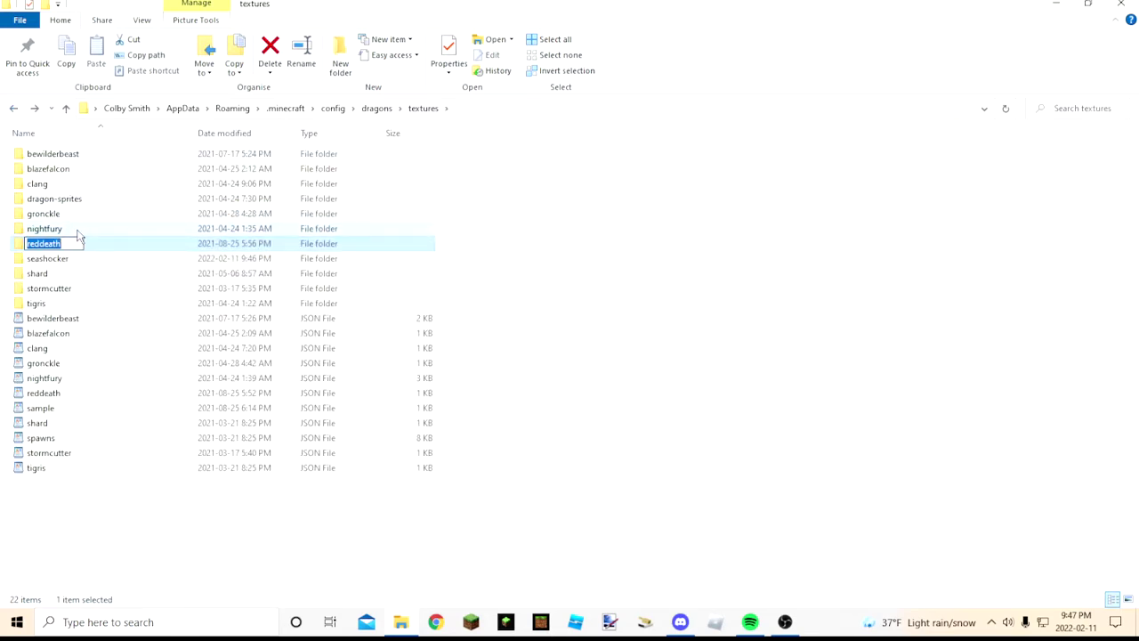
double_click(78, 233)
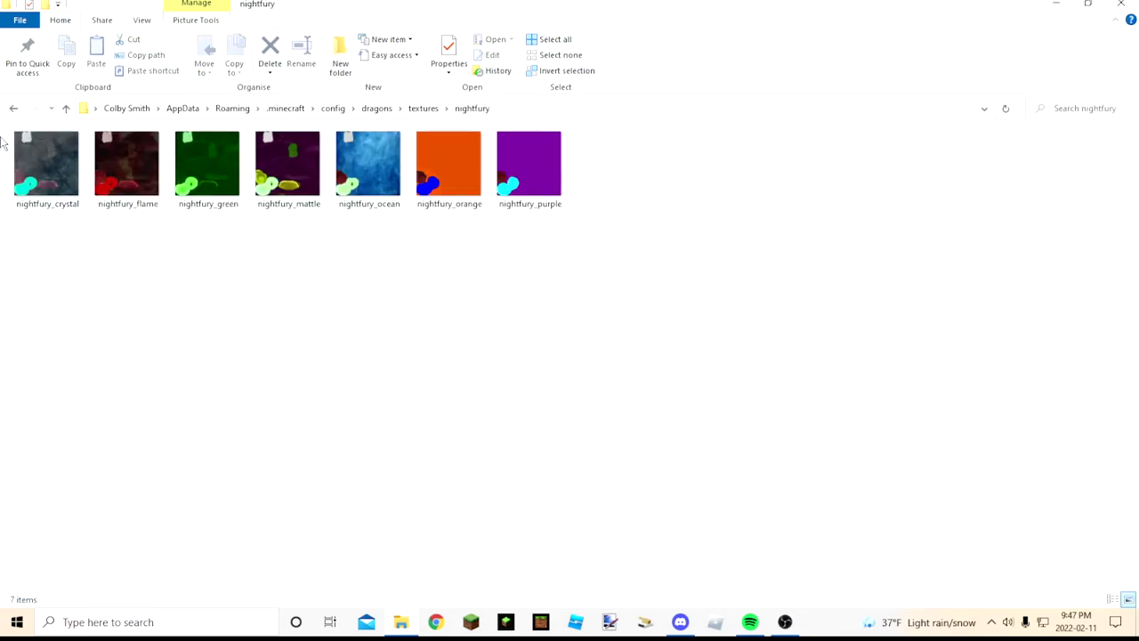
click(15, 110)
click(82, 242)
double_click(83, 242)
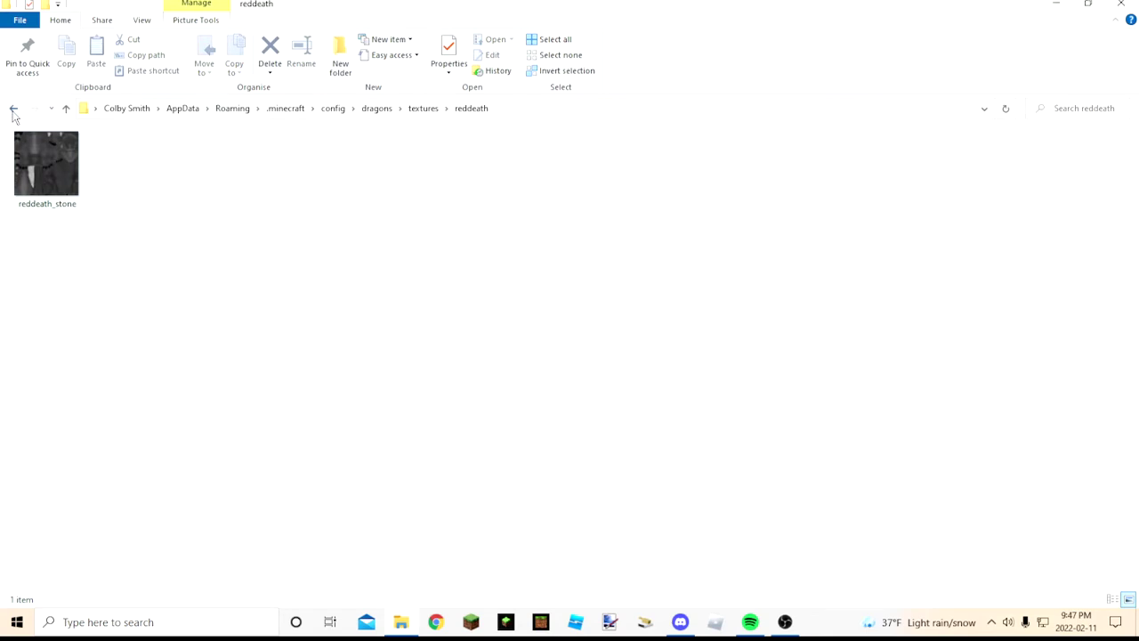
click(13, 108)
double_click(66, 260)
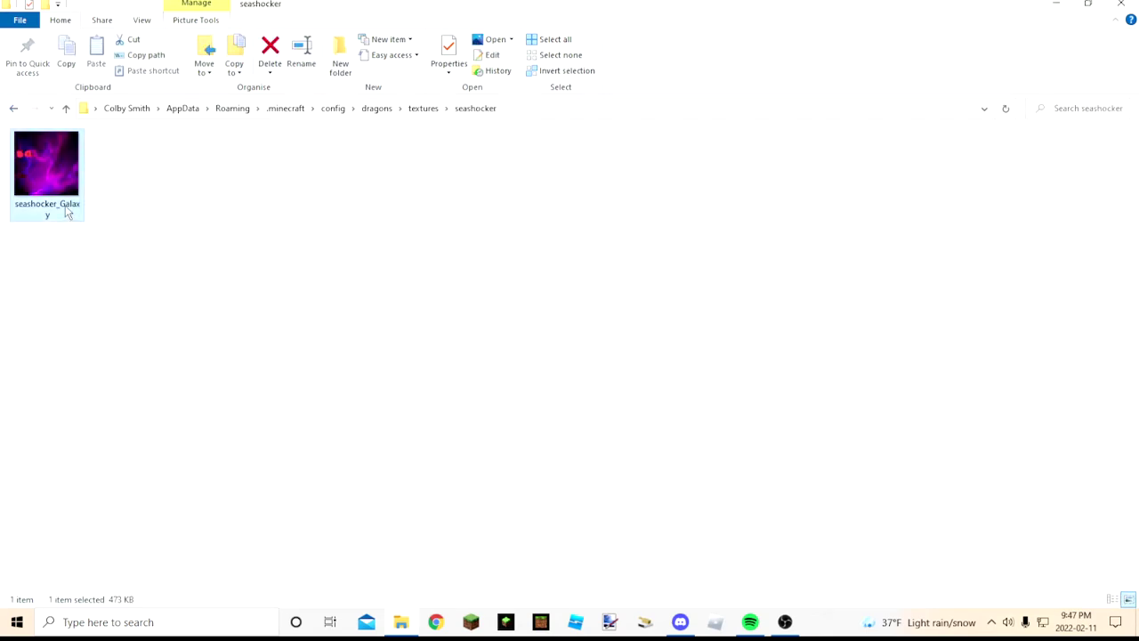
- Rename the nebula texture image as seashocker_galaxy and return to the textures folder
click(66, 211)
click(68, 205)
key(BackSpace)
text(gh)
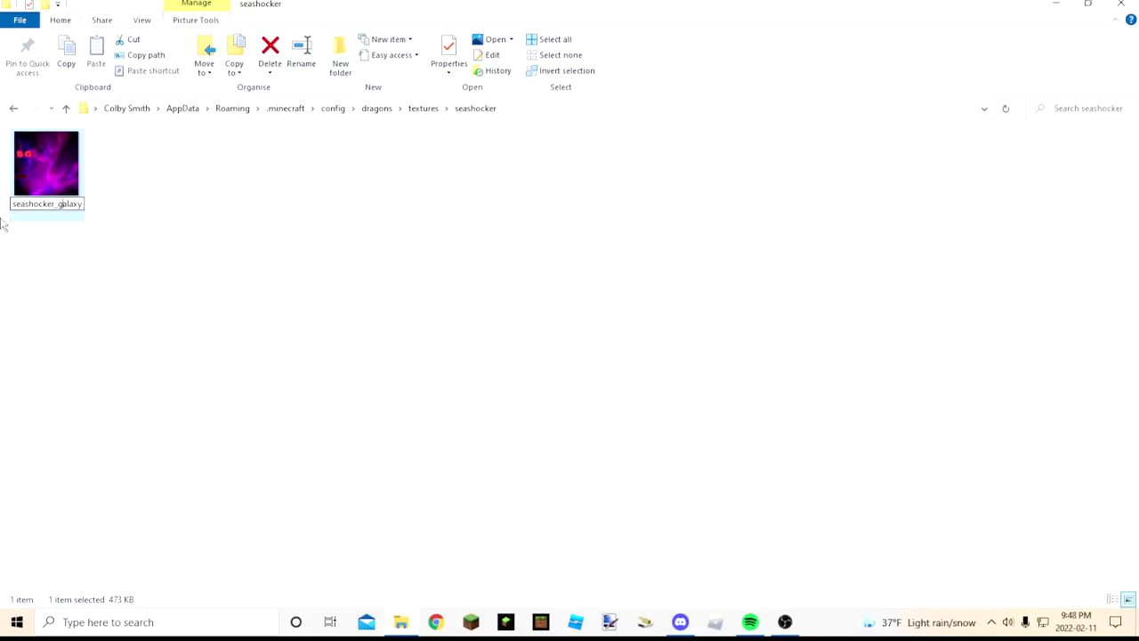
key(Escape)
click(534, 374)
click(13, 108)
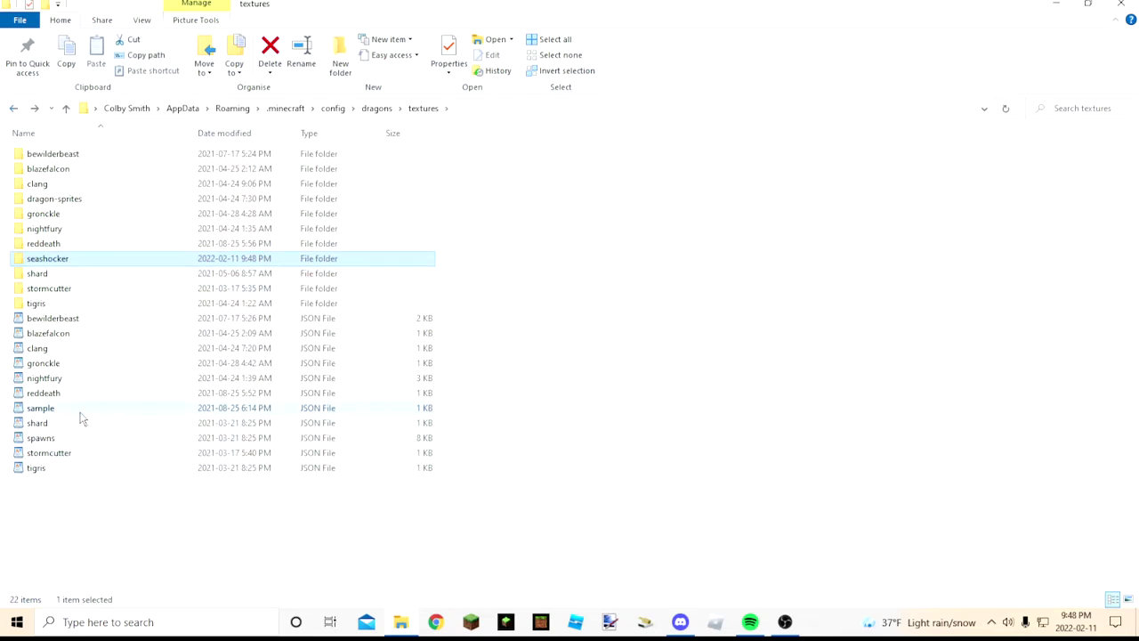
- Duplicate the sample JSON file within the textures folder
drag(77, 408, 90, 395)
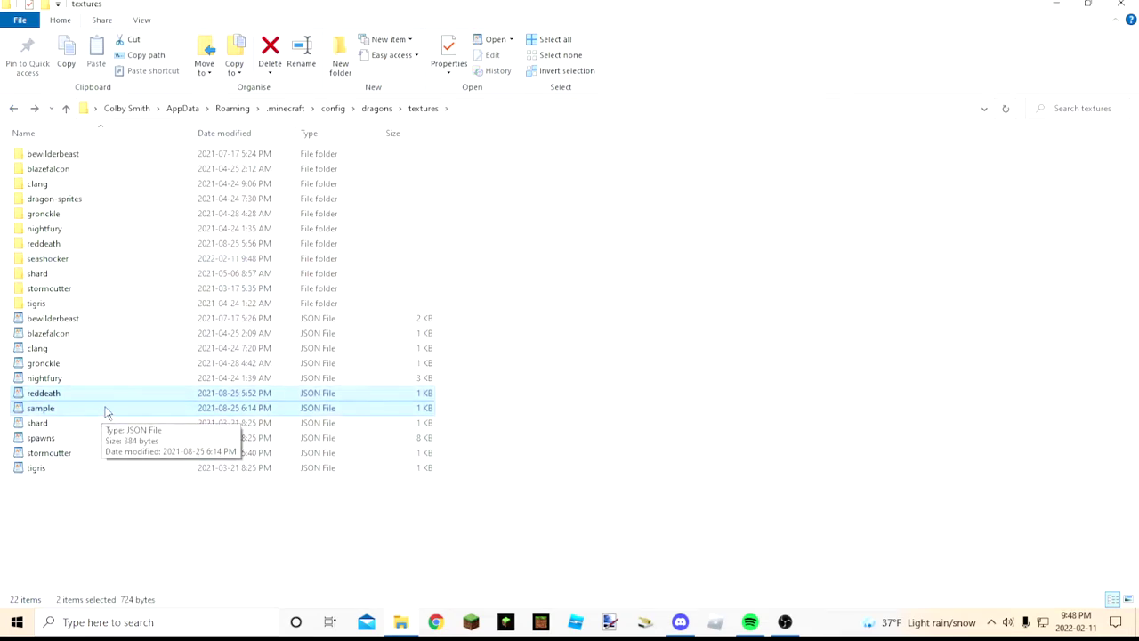
right_click(534, 391)
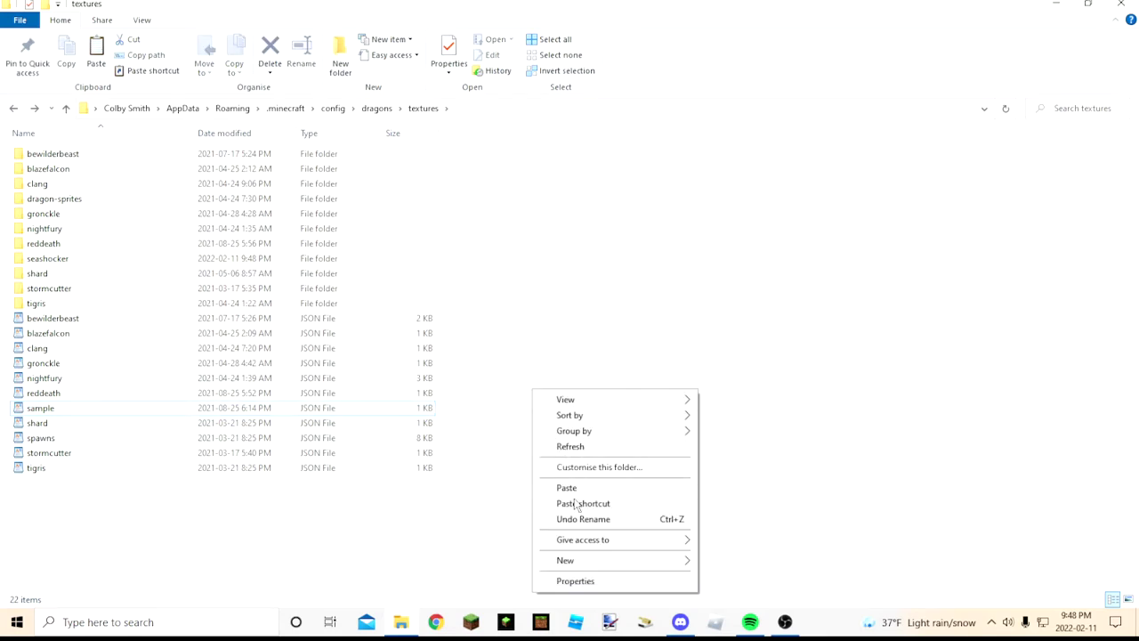
click(562, 487)
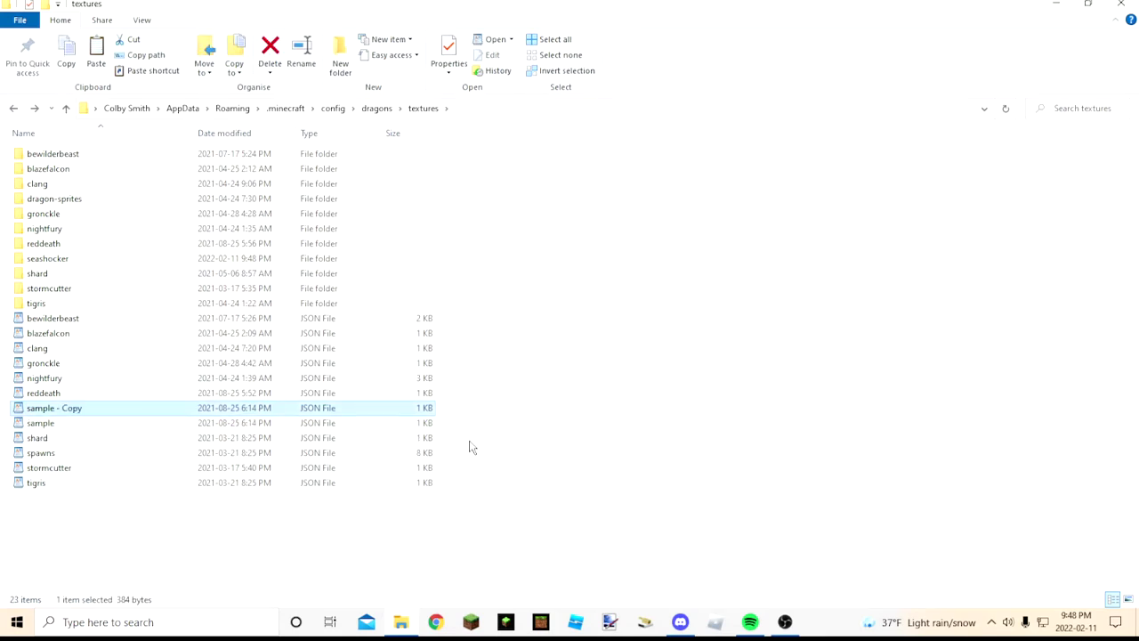
click(64, 258)
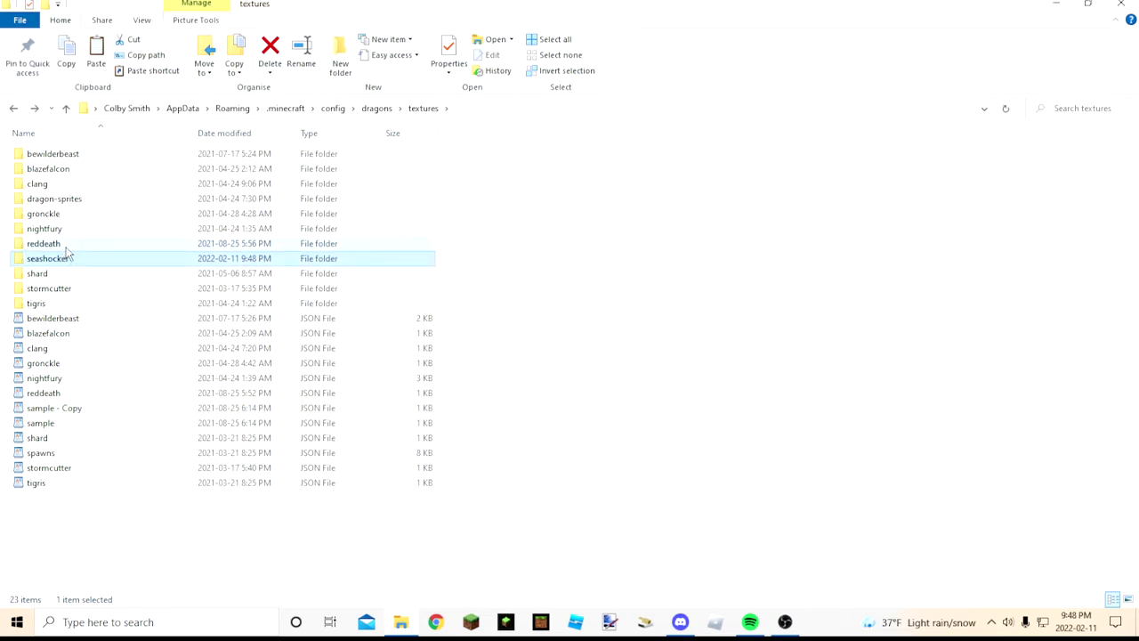
click(69, 258)
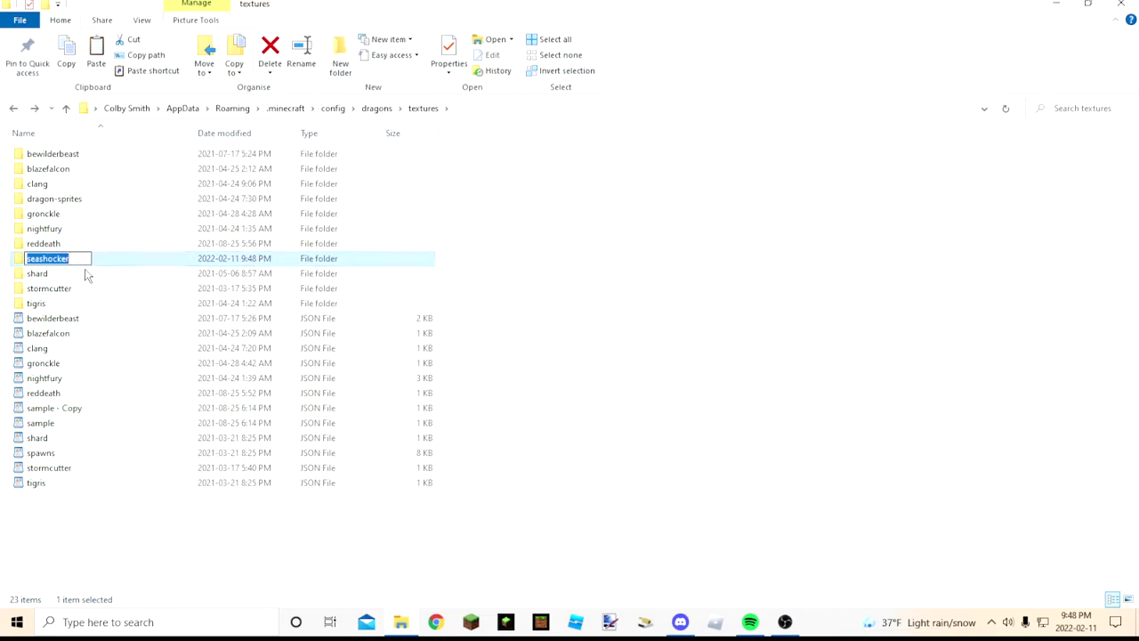
text(c)
click(686, 488)
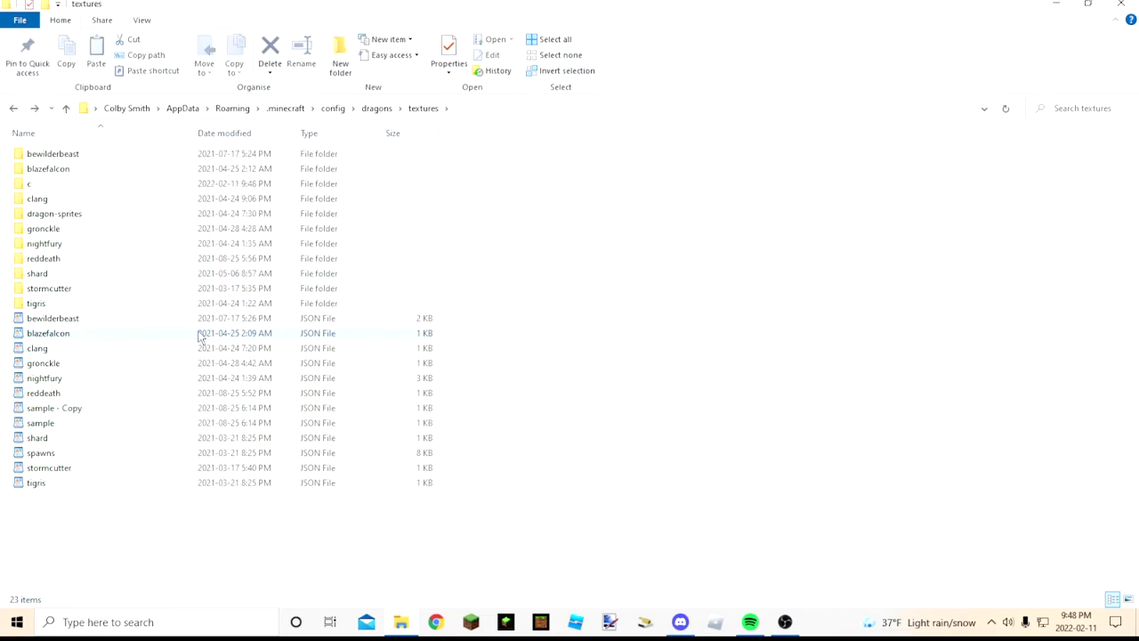
double_click(64, 186)
click(14, 107)
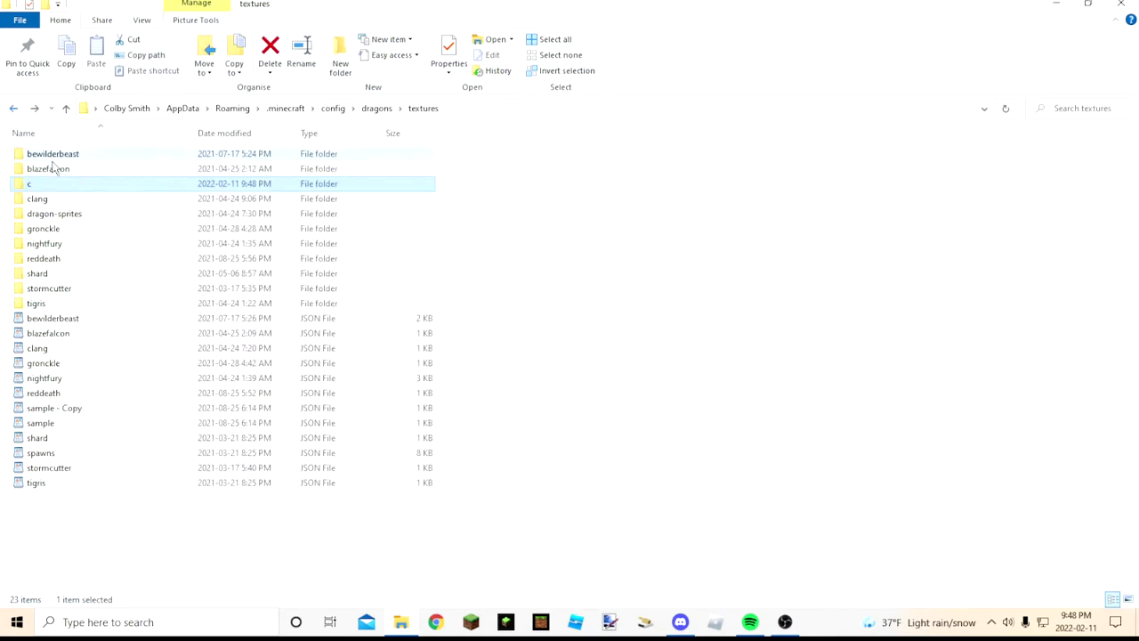
key(F2)
text(seashocker)
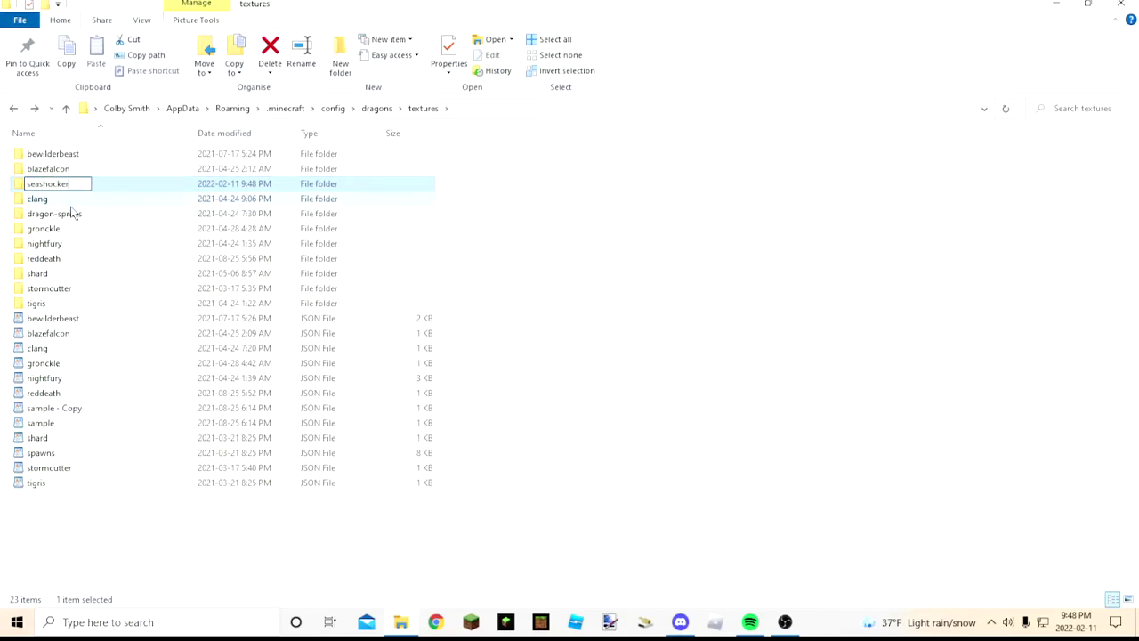
click(663, 377)
- Rename the copy of the sample JSON file as seashocker
click(124, 411)
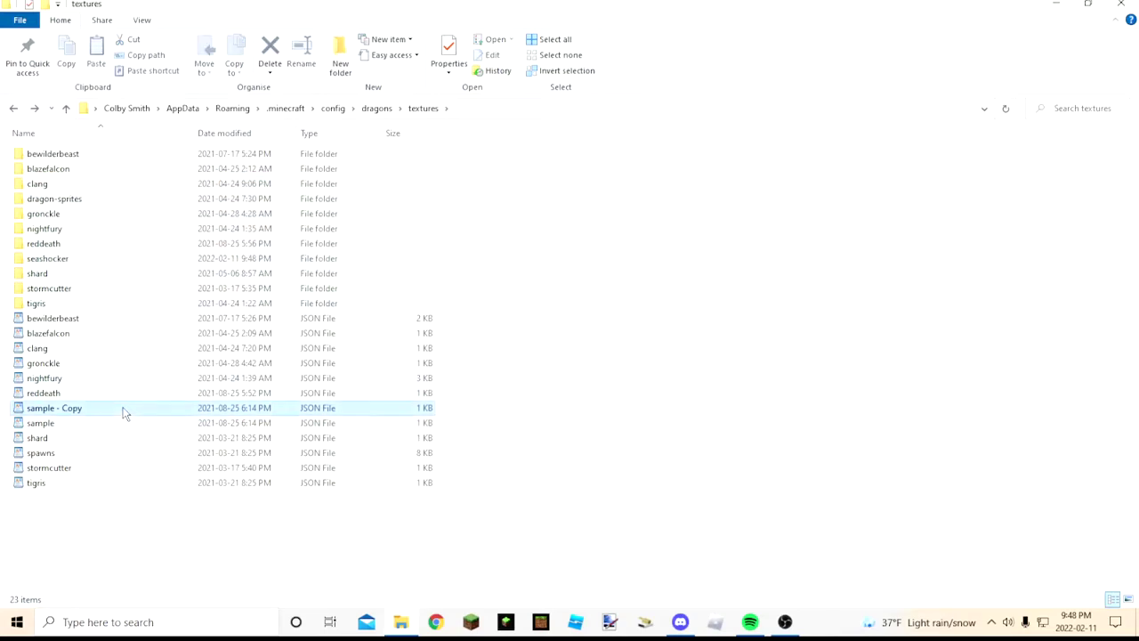
key(F2)
text(seashocker)
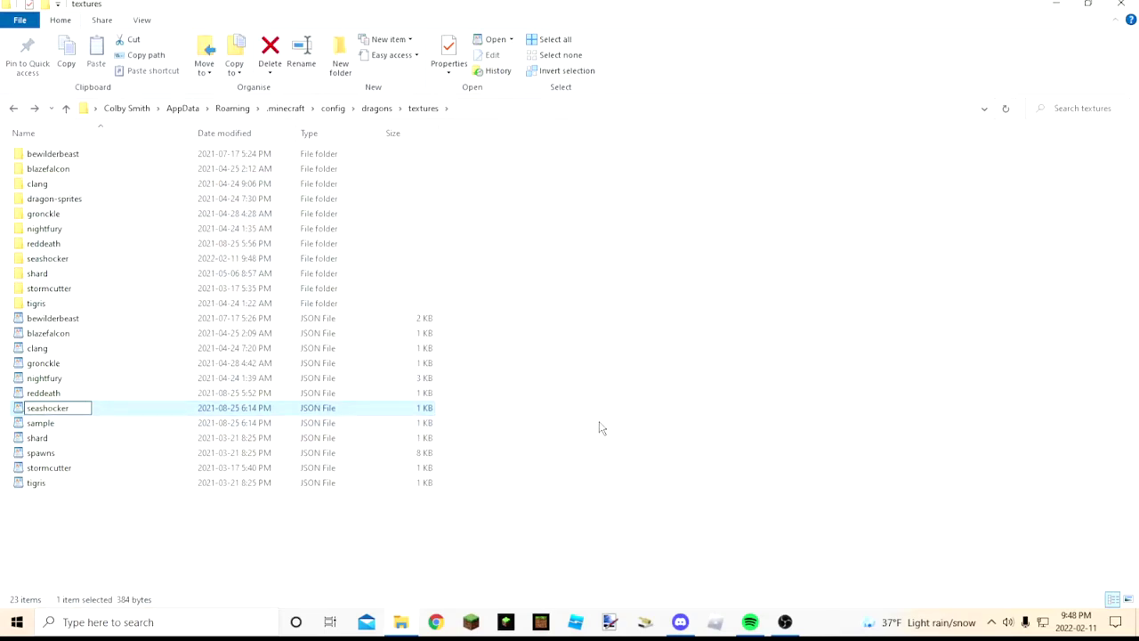
click(599, 427)
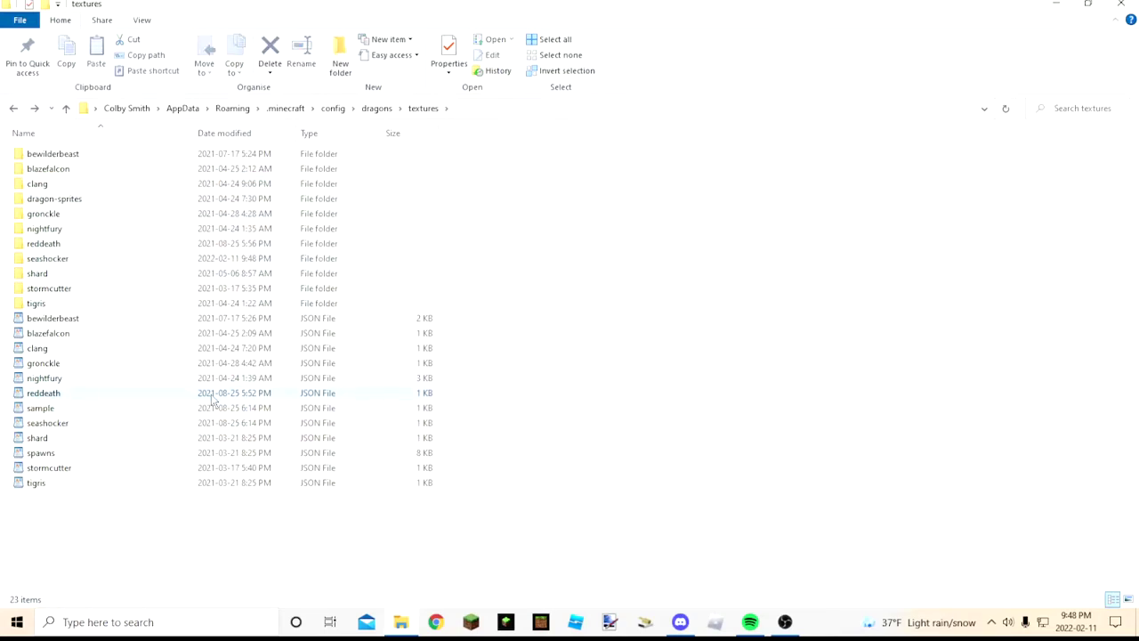
right_click(74, 429)
click(75, 427)
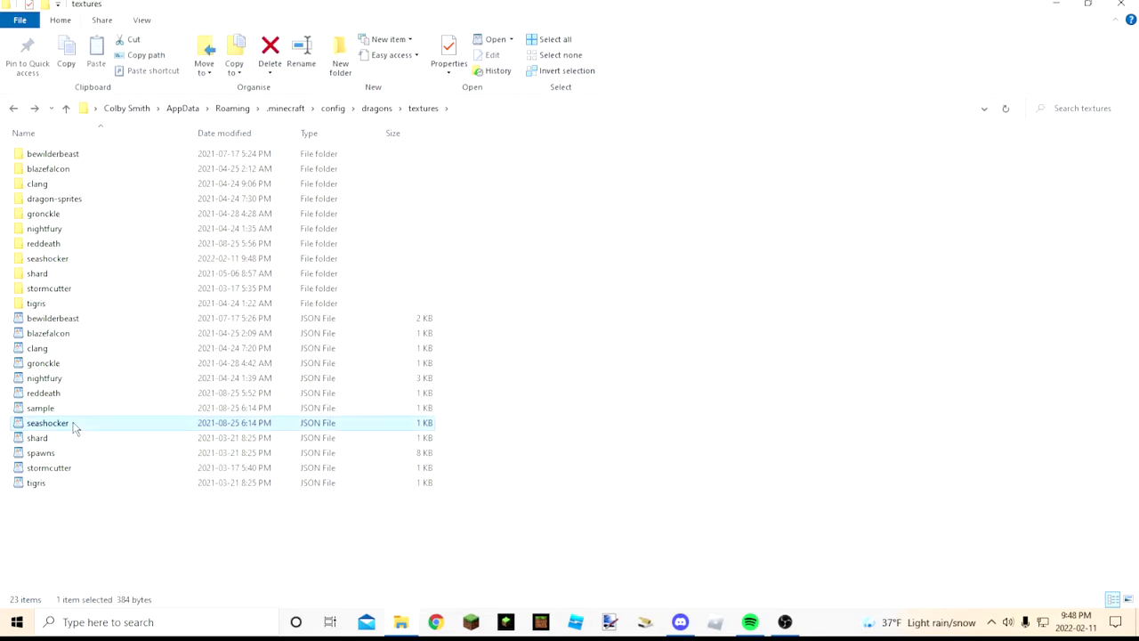
mouse_move(75, 427)
mouse_down()
mouse_move(86, 439)
mouse_move(72, 434)
mouse_up()
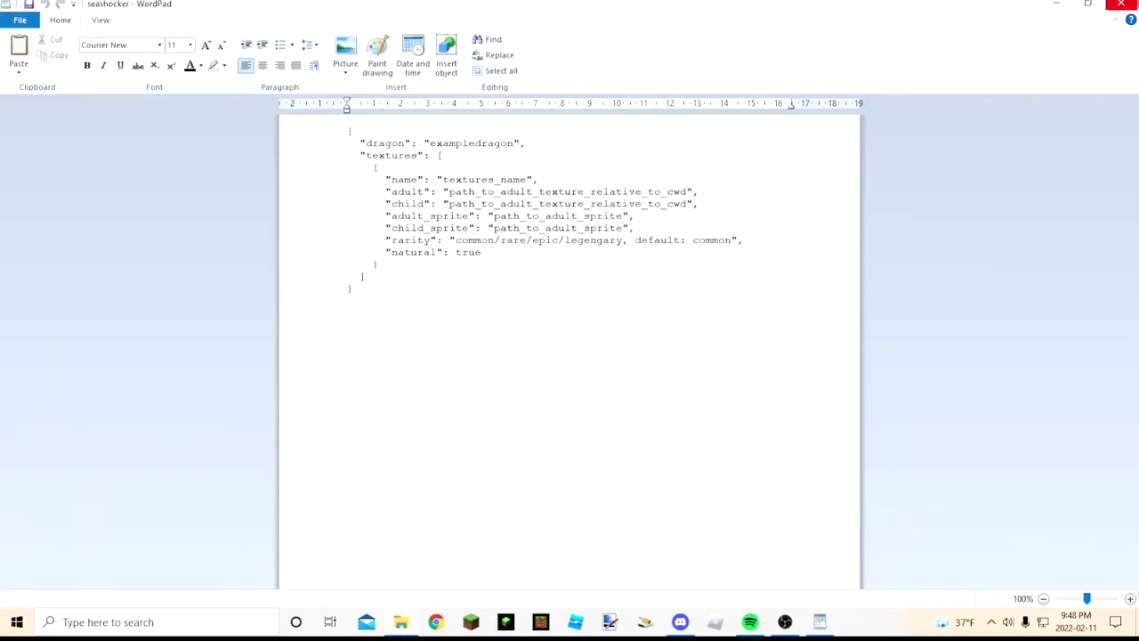
click(1121, 4)
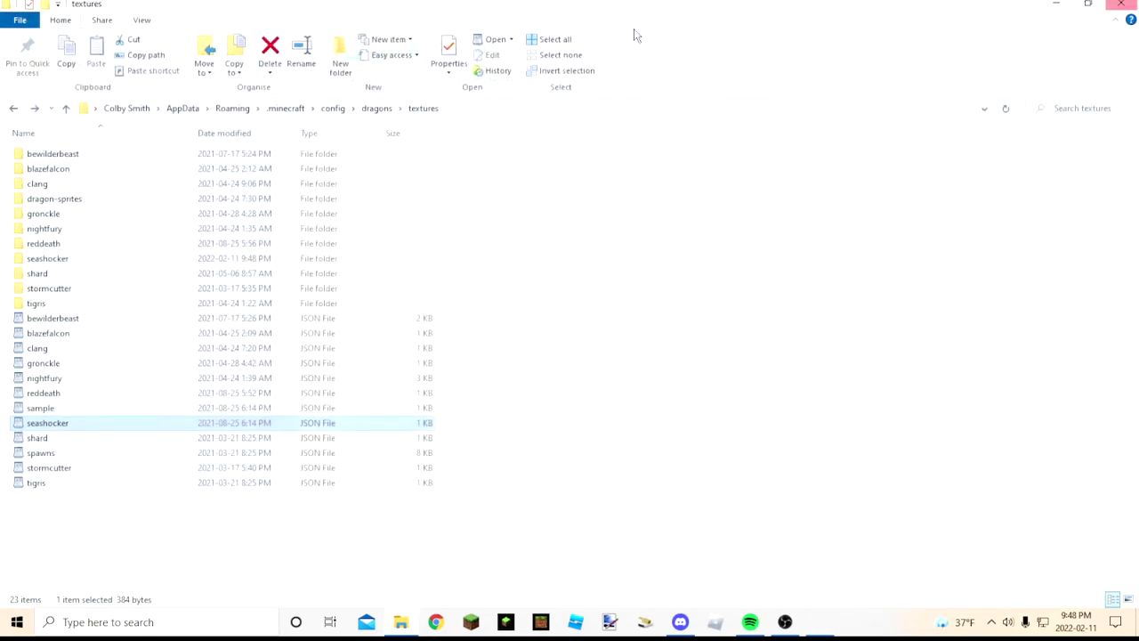
- Open the seashocker JSON file in Notepad++ and decline the offered program update
right_click(85, 423)
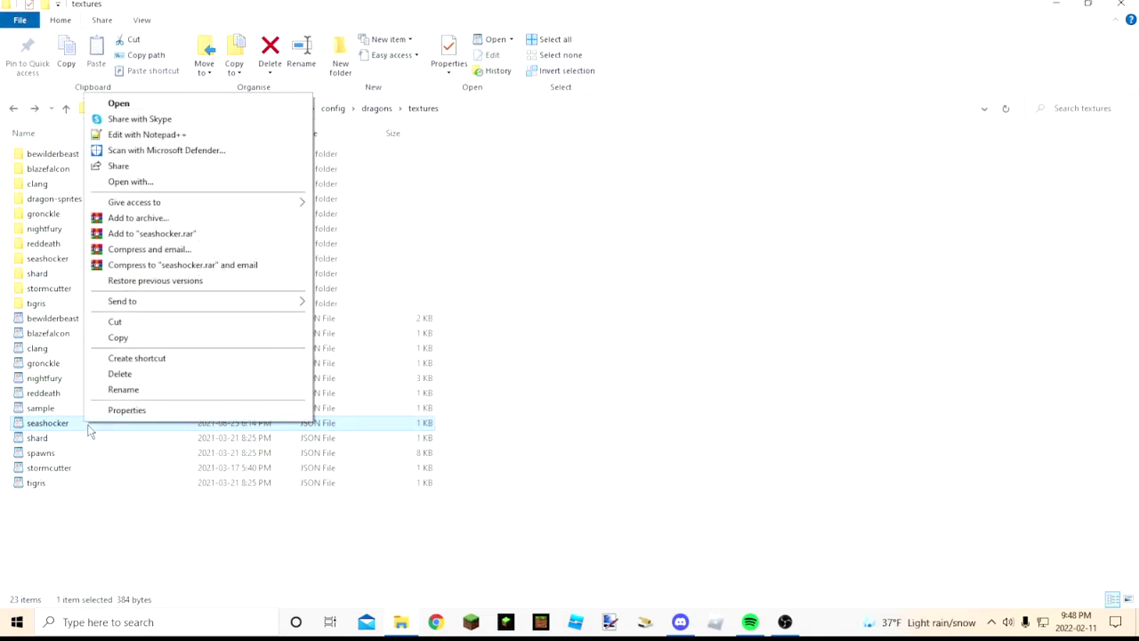
click(175, 136)
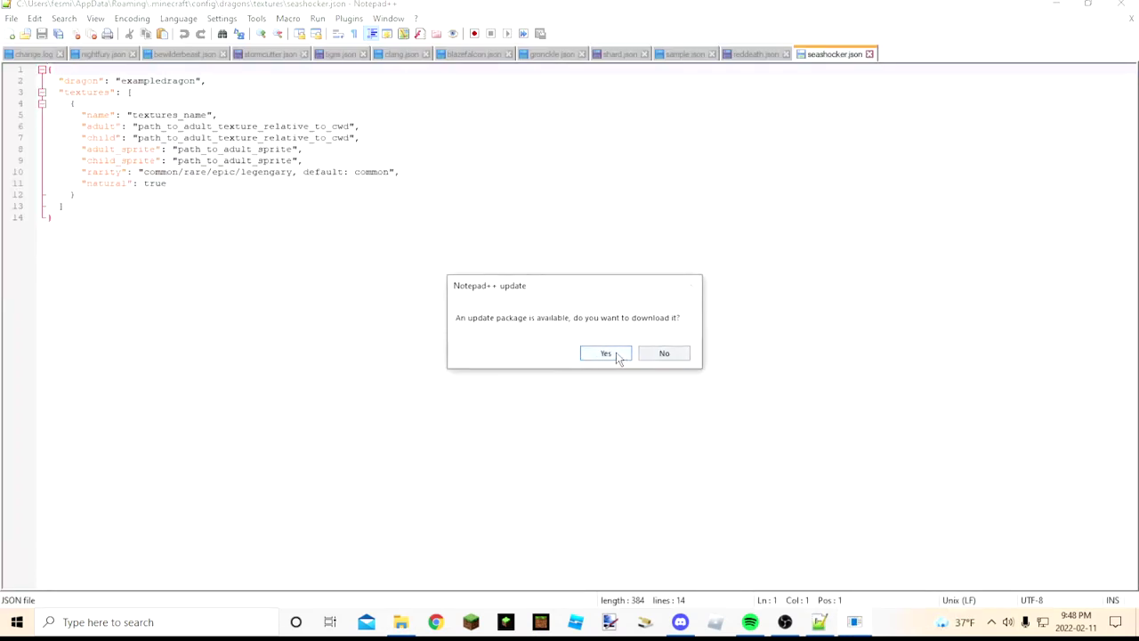
click(662, 352)
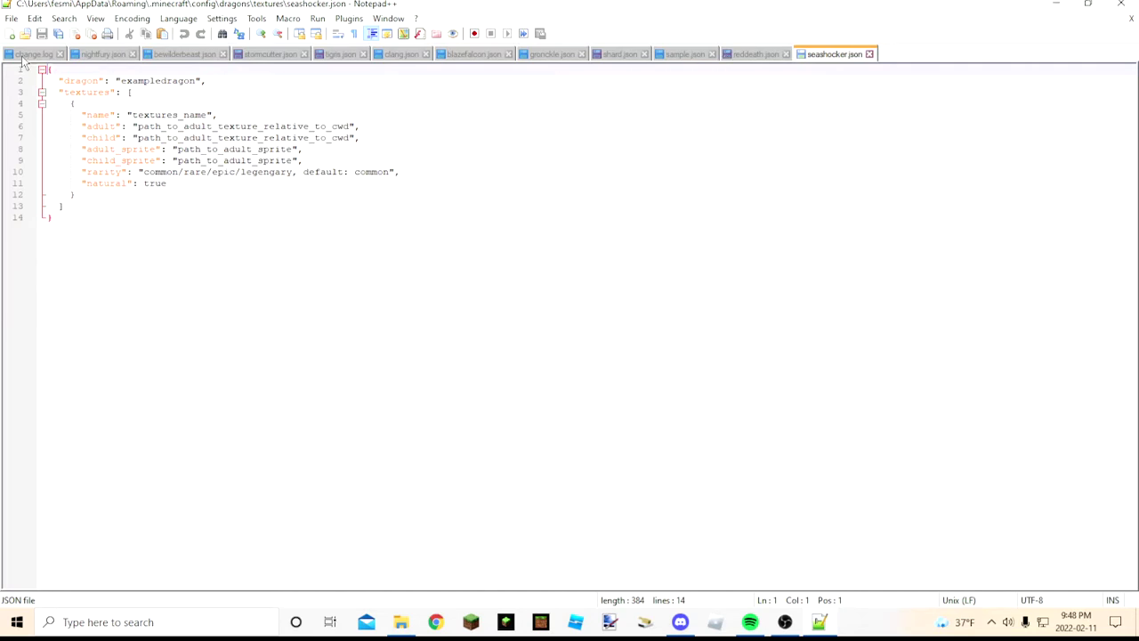
- Check the dragon entries in reddeath.json and tigris.json and set the dragon value in seashocker.json to "seashocker"
click(756, 56)
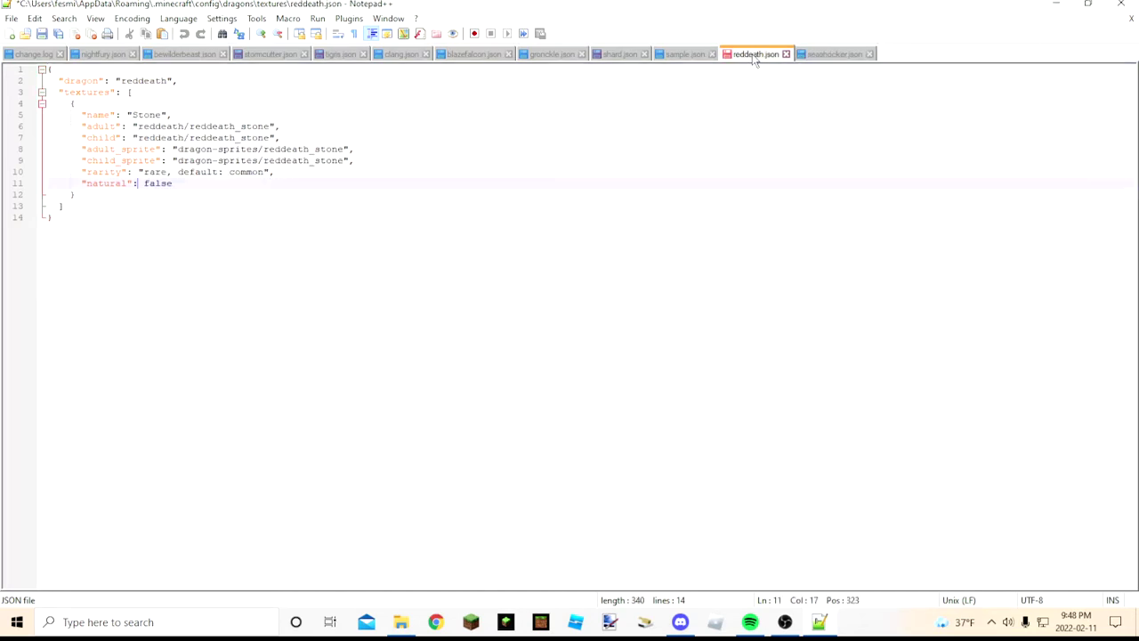
click(345, 57)
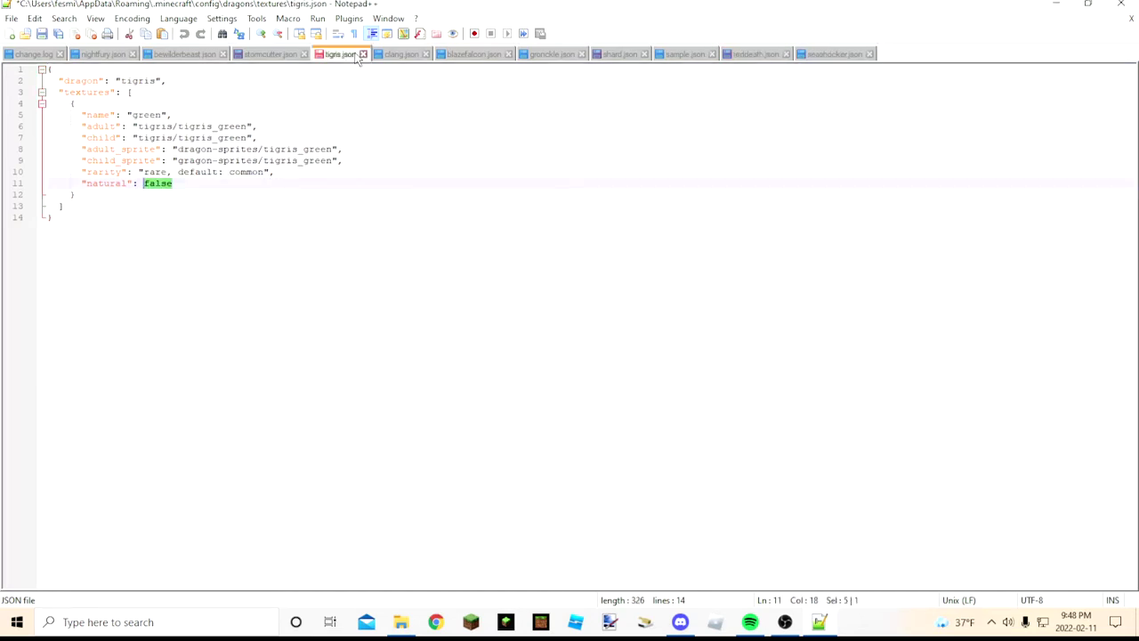
click(814, 57)
drag(195, 80, 132, 80)
key(ctrl+v)
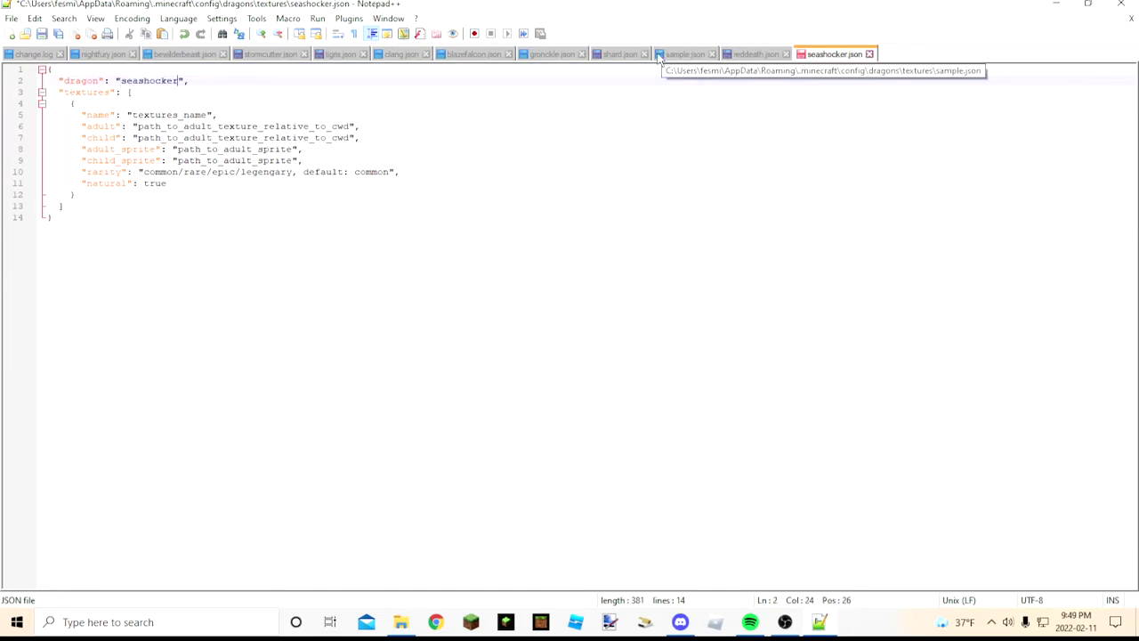
- Compare the texture entries in shard.json, blazefalcon.json and nightfury.json with the file names in the nightfury folder, and return to seashocker.json
click(620, 54)
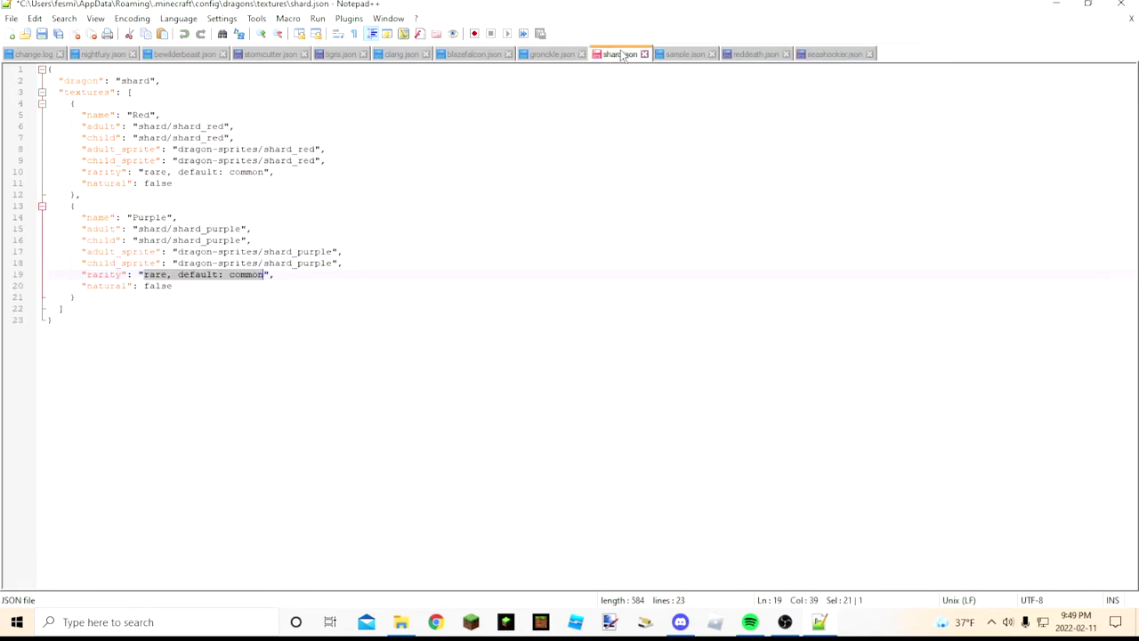
click(475, 55)
click(822, 57)
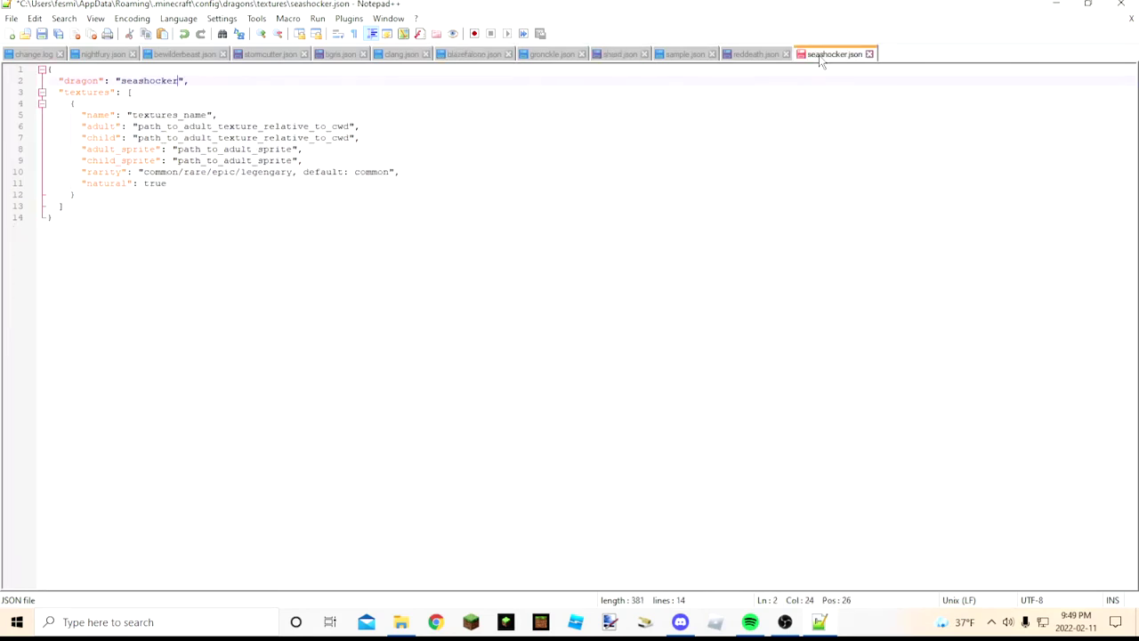
click(403, 626)
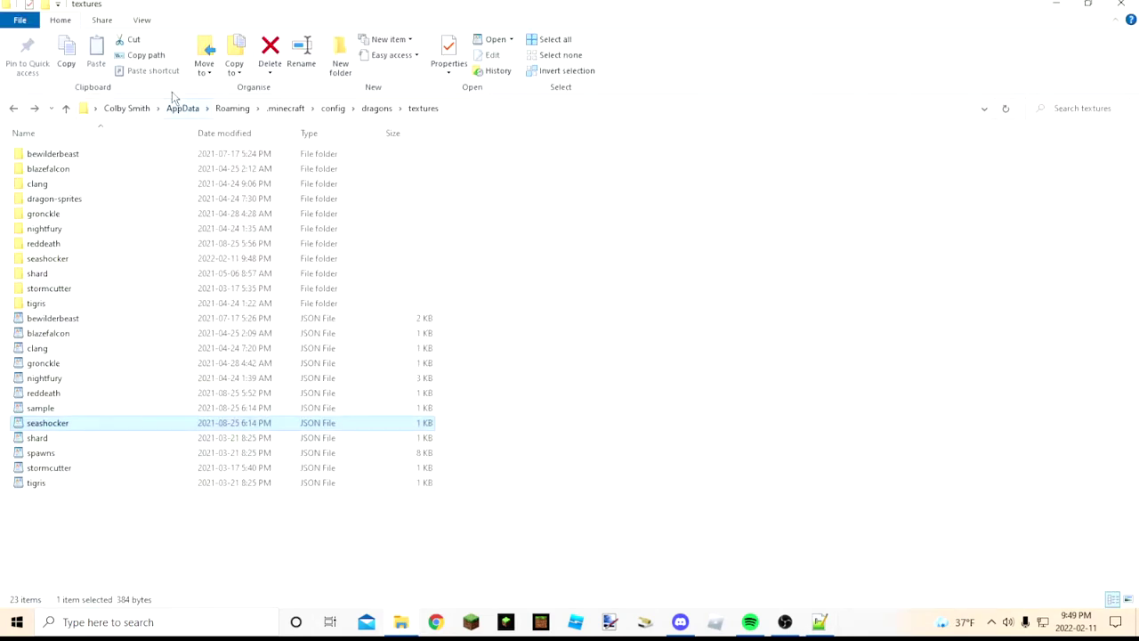
double_click(71, 233)
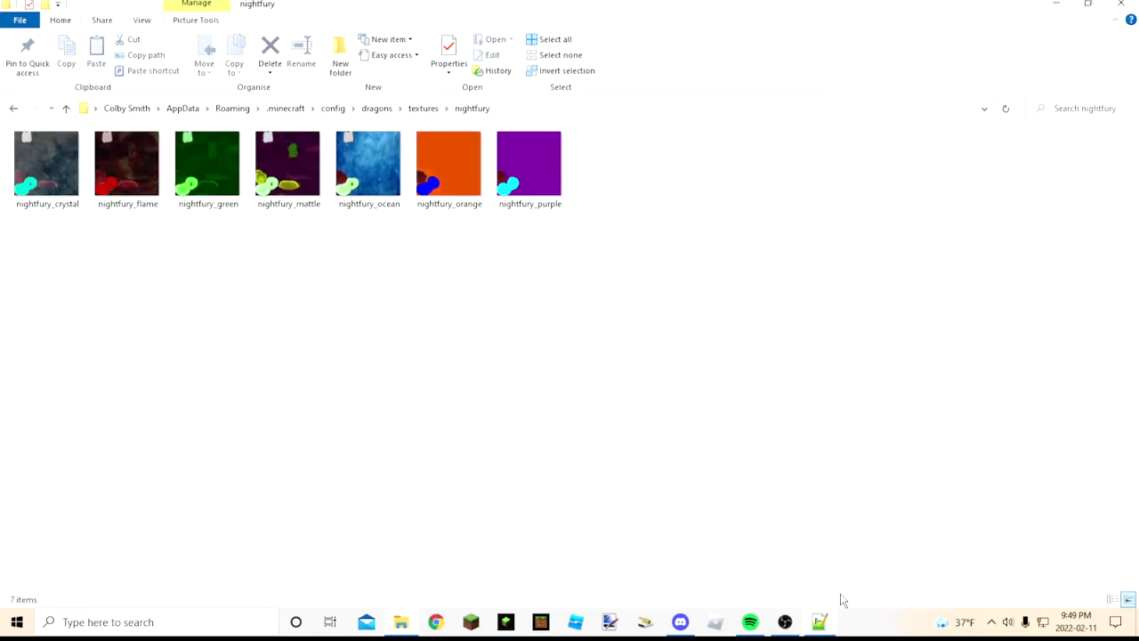
click(817, 623)
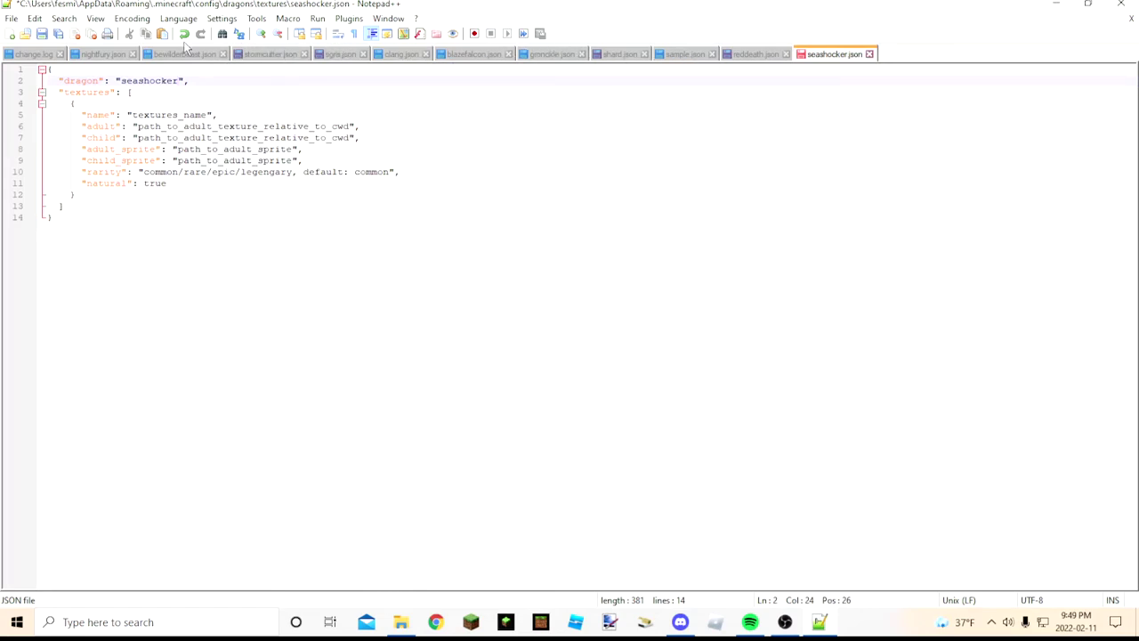
click(124, 56)
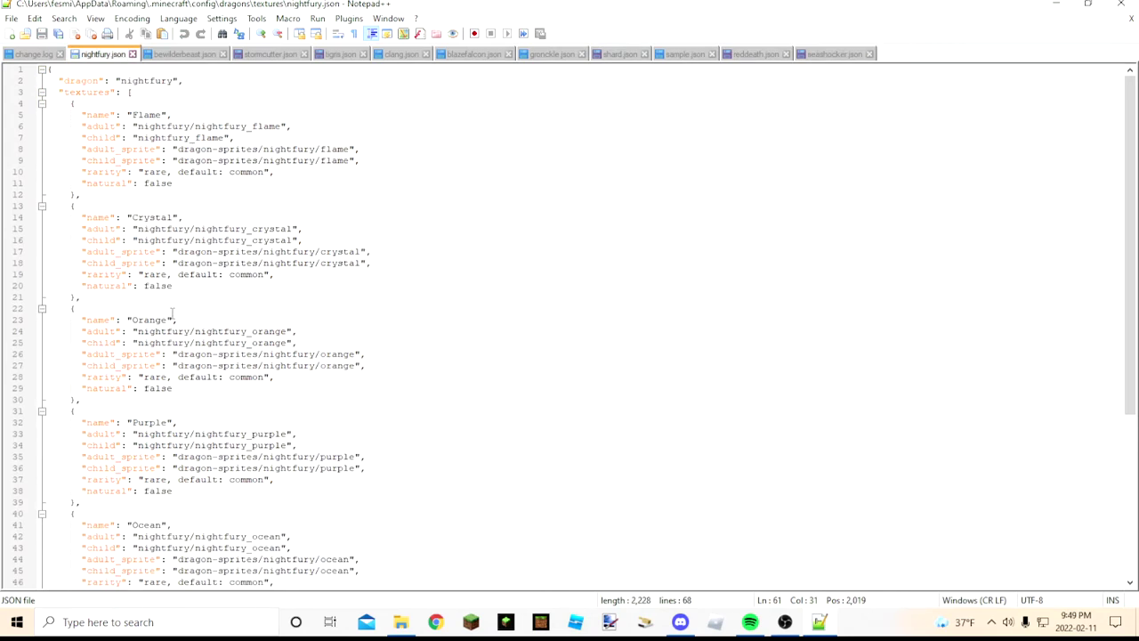
click(821, 55)
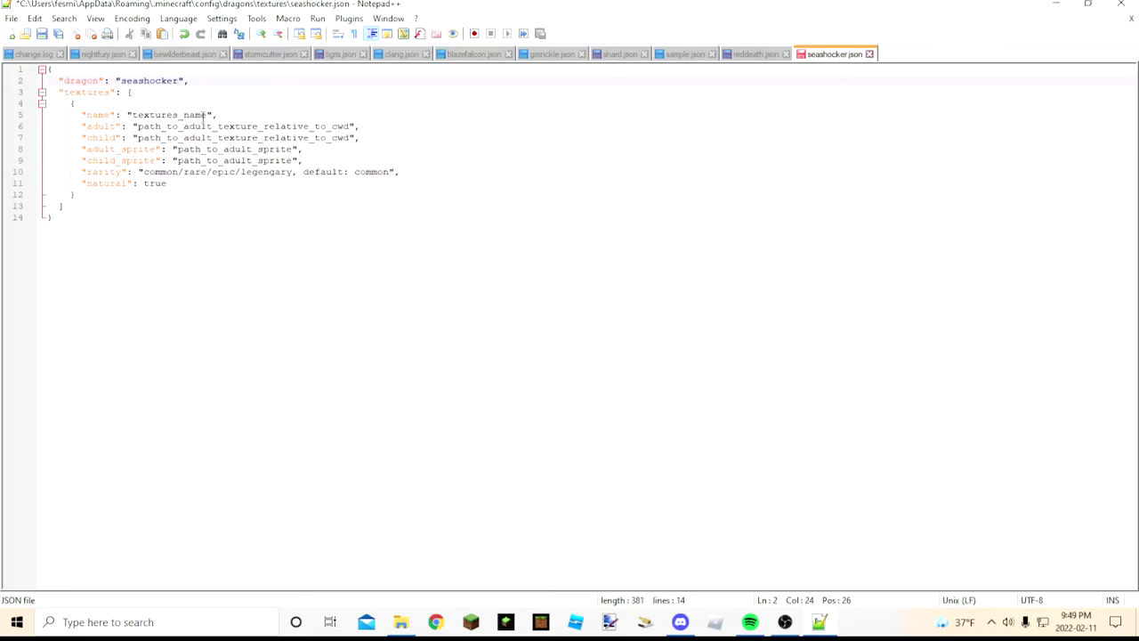
- Replace the placeholder texture name in seashocker.json with "Galaxy"
drag(205, 115, 134, 115)
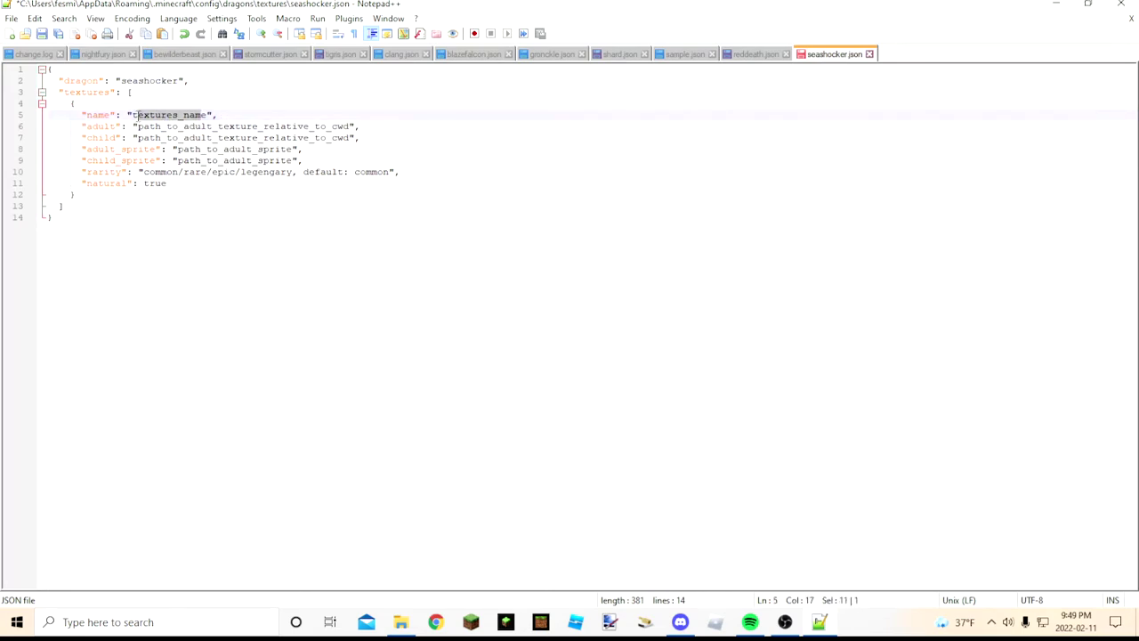
text(G)
key(BackSpace)
key(BackSpace)
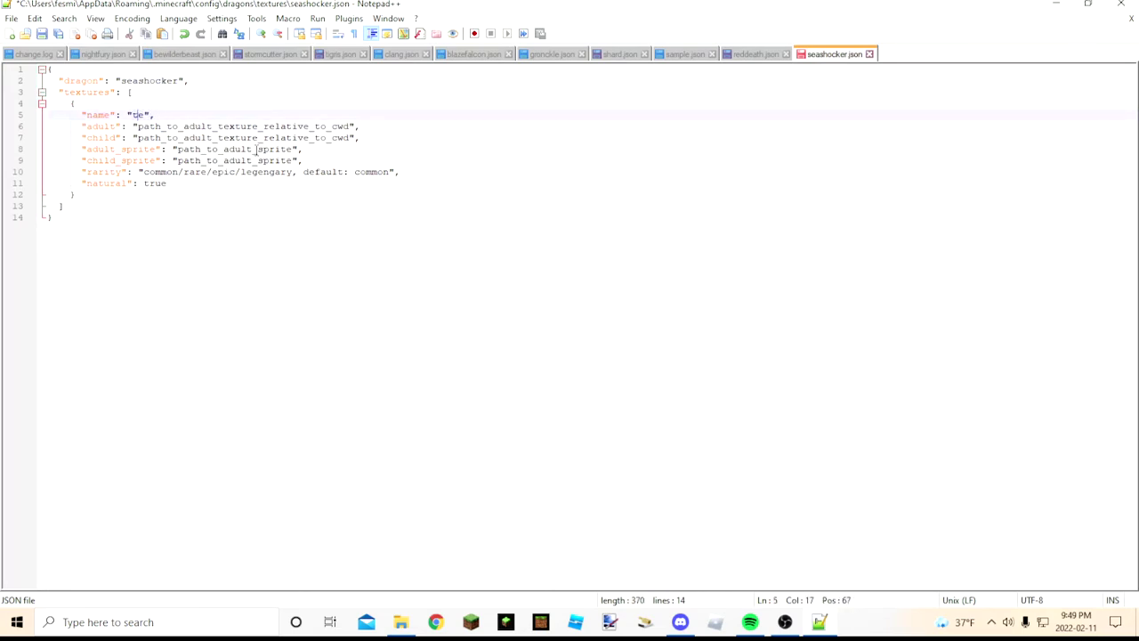
key(Delete)
click(718, 149)
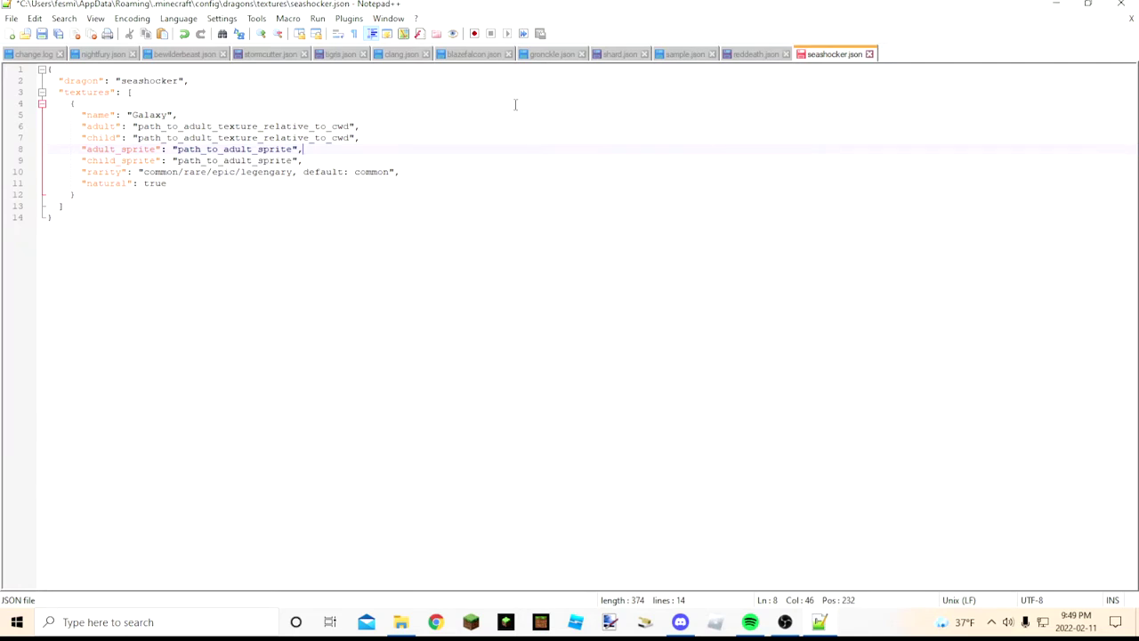
- Check how reddeath.json and stormcutter.json write their adult and child texture paths, and select the dragon name in seashocker.json
click(737, 54)
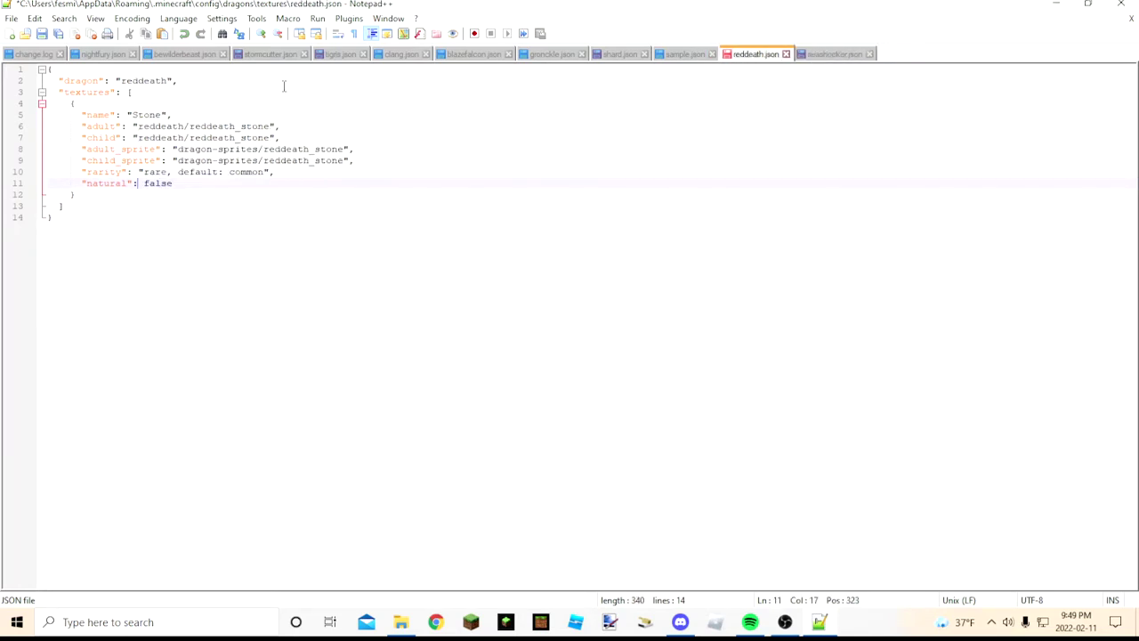
click(285, 56)
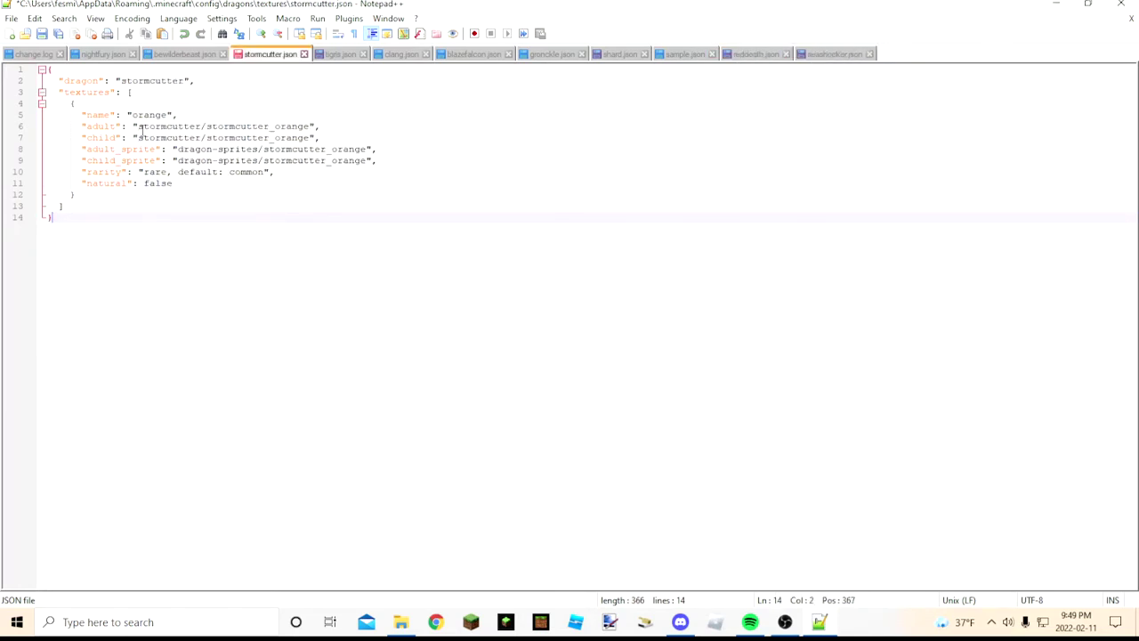
drag(139, 127, 322, 137)
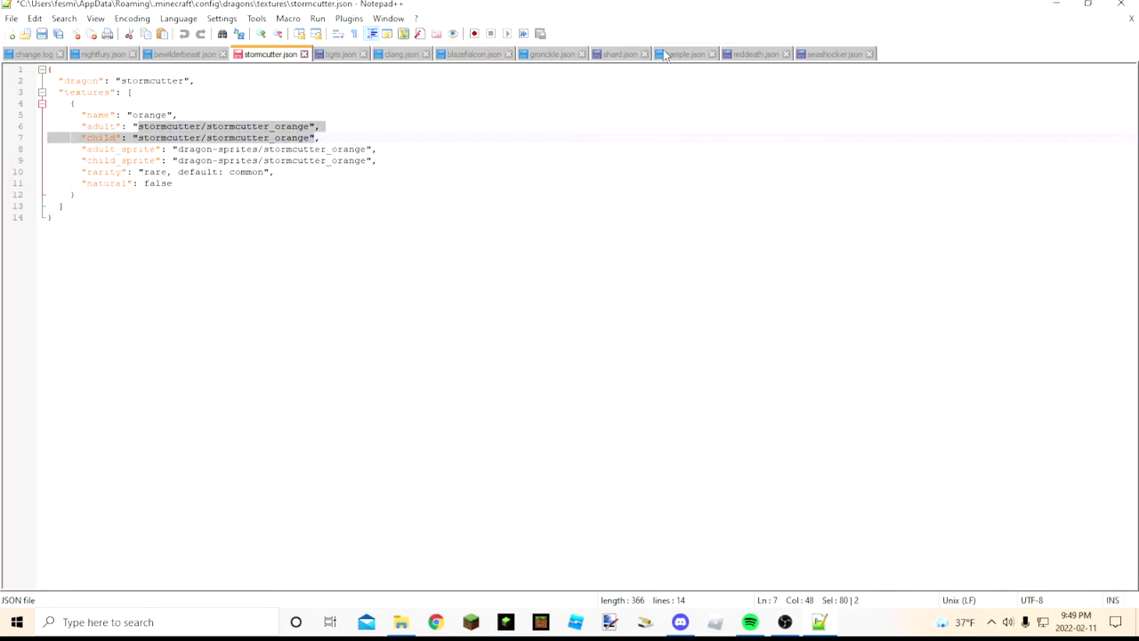
click(835, 54)
drag(121, 80, 178, 82)
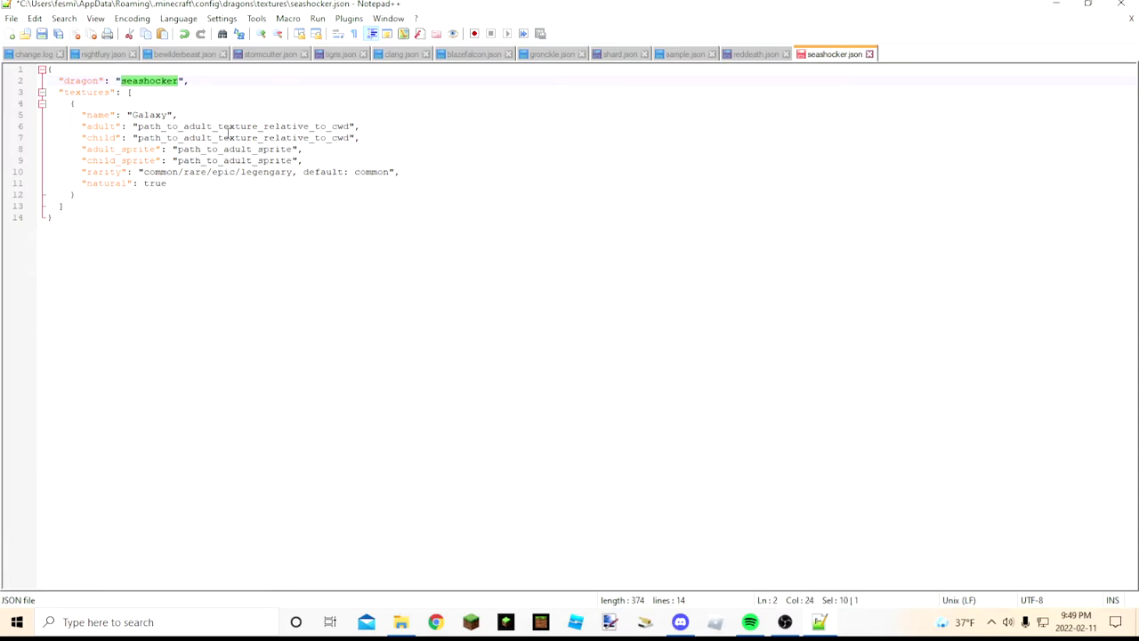